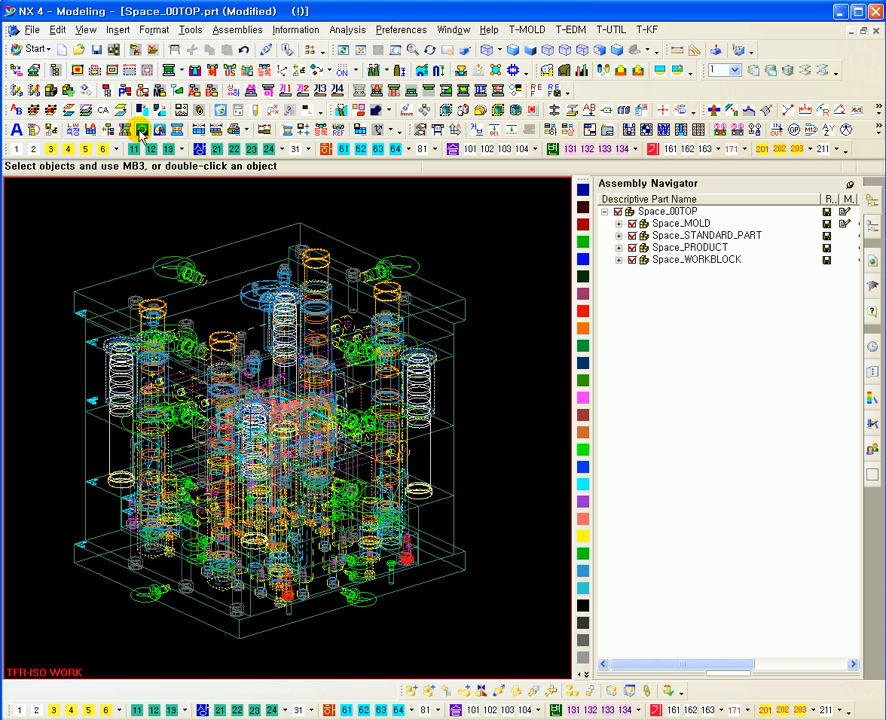
# Start the T-Mold wire hole circle curve tool and show the plate area beside the core in top view.
pyautogui.click(141, 131)
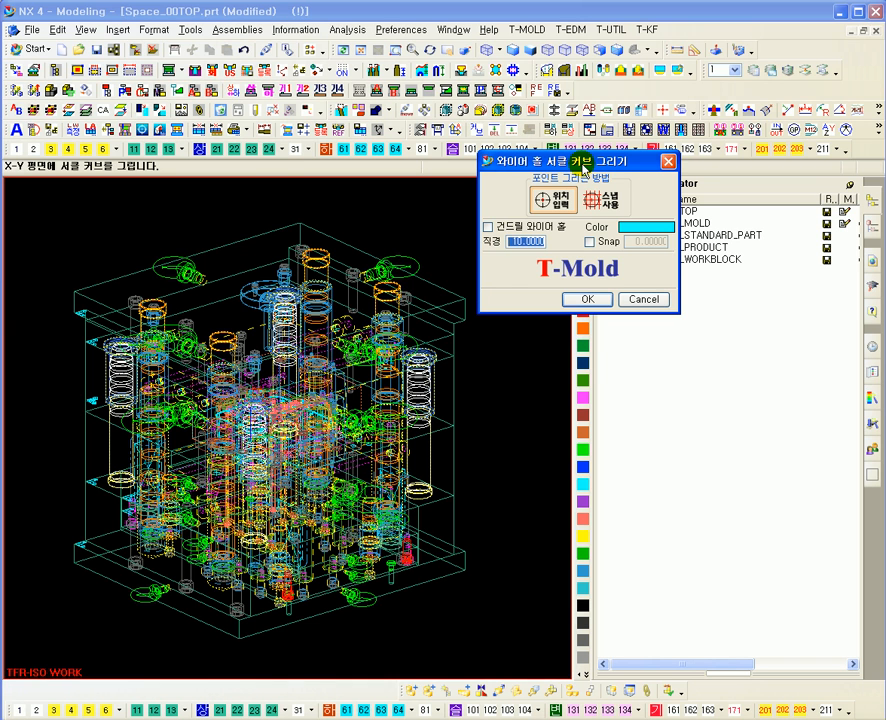
pyautogui.moveTo(579, 166); pyautogui.dragTo(538, 221)
pyautogui.hotkey('ctrl', 'alt', 't')
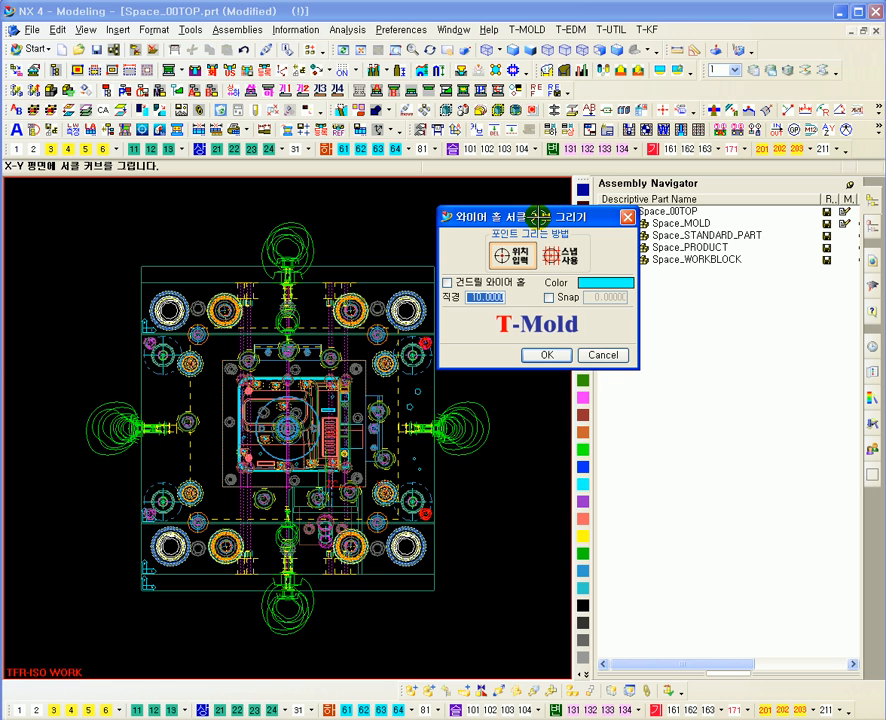
pyautogui.moveTo(538, 217); pyautogui.dragTo(556, 207)
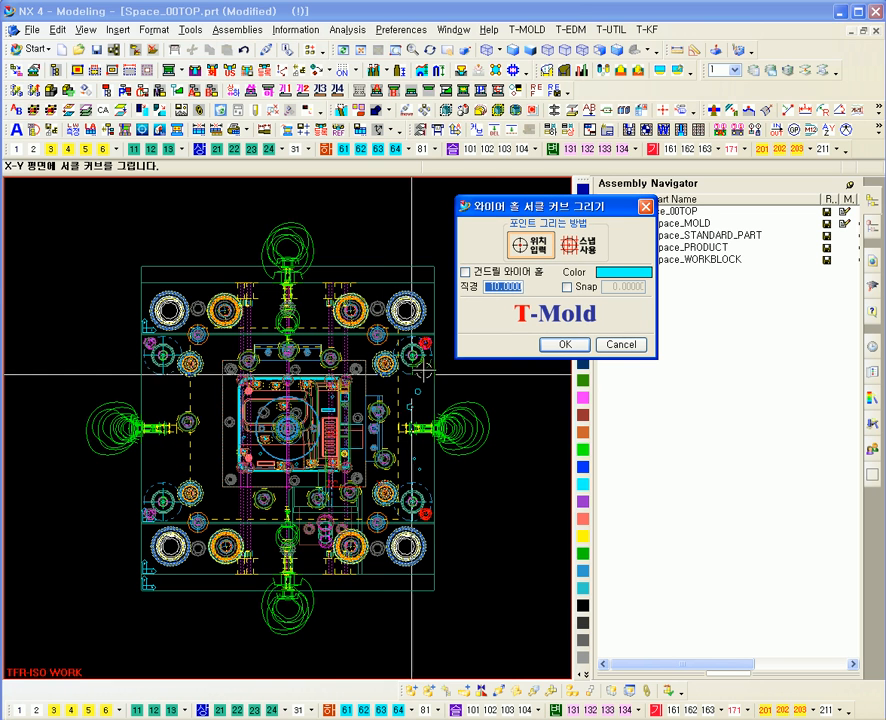
pyautogui.moveTo(467, 550)
pyautogui.keyDown('shift'); pyautogui.mouseDown(button='middle')
pyautogui.moveTo(478, 509)
pyautogui.moveTo(465, 535)
pyautogui.mouseUp(button='middle'); pyautogui.keyUp('shift')
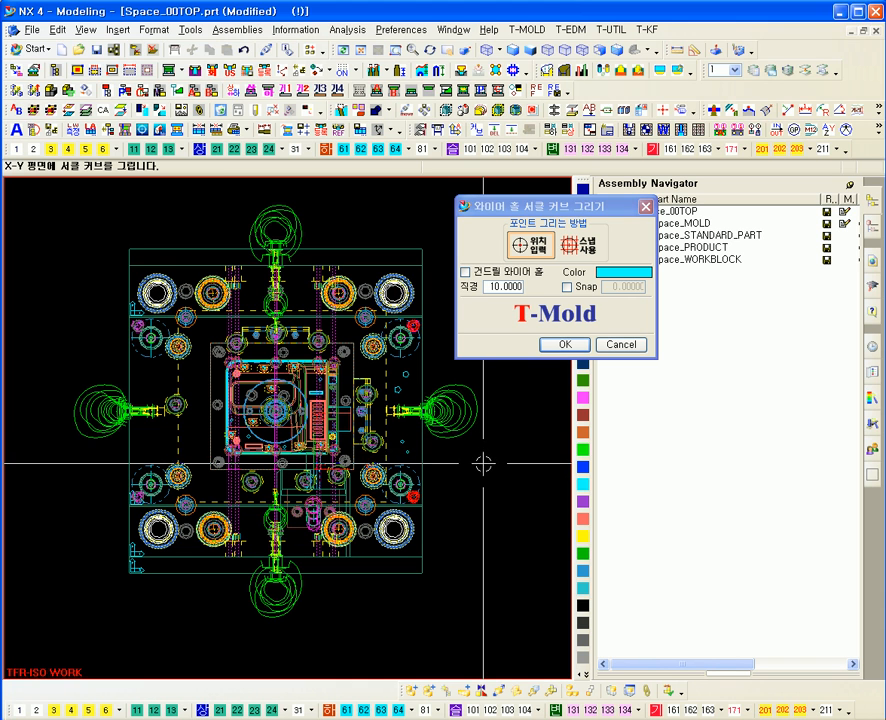
pyautogui.moveTo(510, 206); pyautogui.dragTo(504, 318)
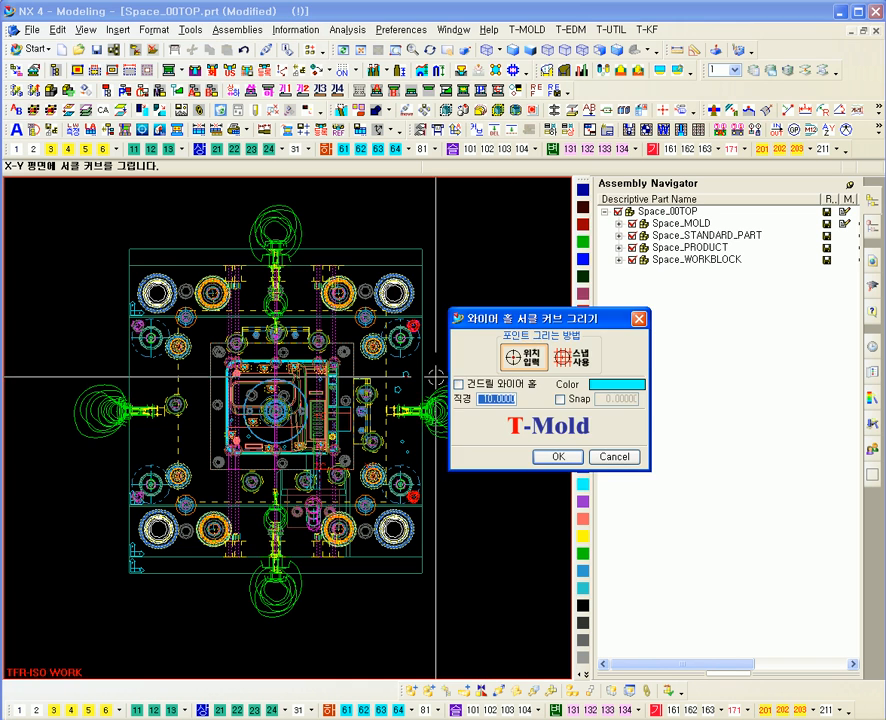
pyautogui.moveTo(510, 574)
pyautogui.keyDown('shift'); pyautogui.mouseDown(button='middle')
pyautogui.moveTo(504, 546)
pyautogui.moveTo(481, 546)
pyautogui.moveTo(470, 528)
pyautogui.mouseUp(button='middle'); pyautogui.keyUp('shift')
pyautogui.moveTo(536, 321); pyautogui.dragTo(497, 298)
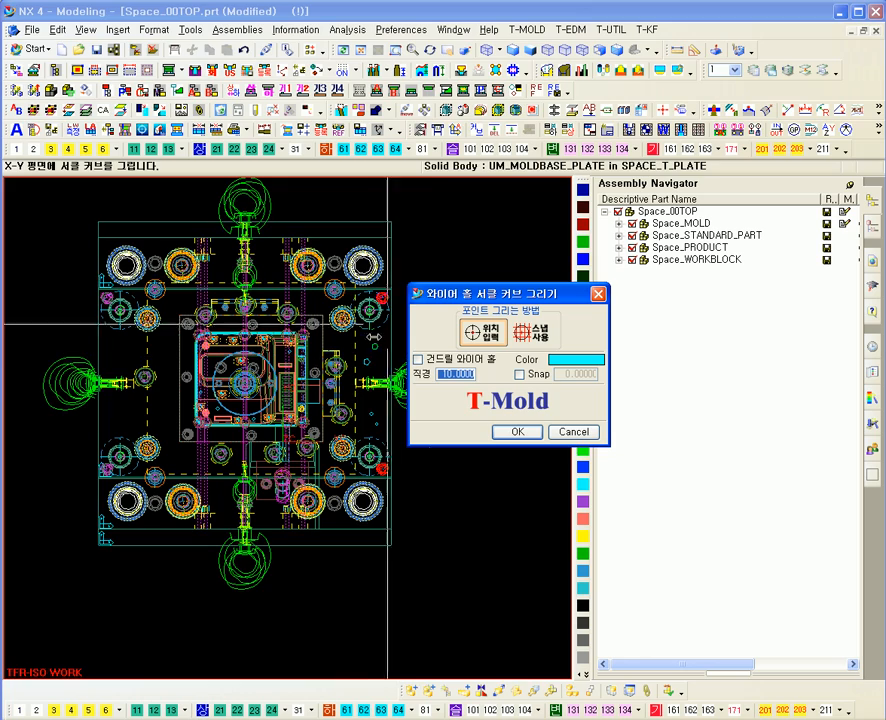
pyautogui.moveTo(452, 297); pyautogui.dragTo(462, 267)
pyautogui.click(393, 514)
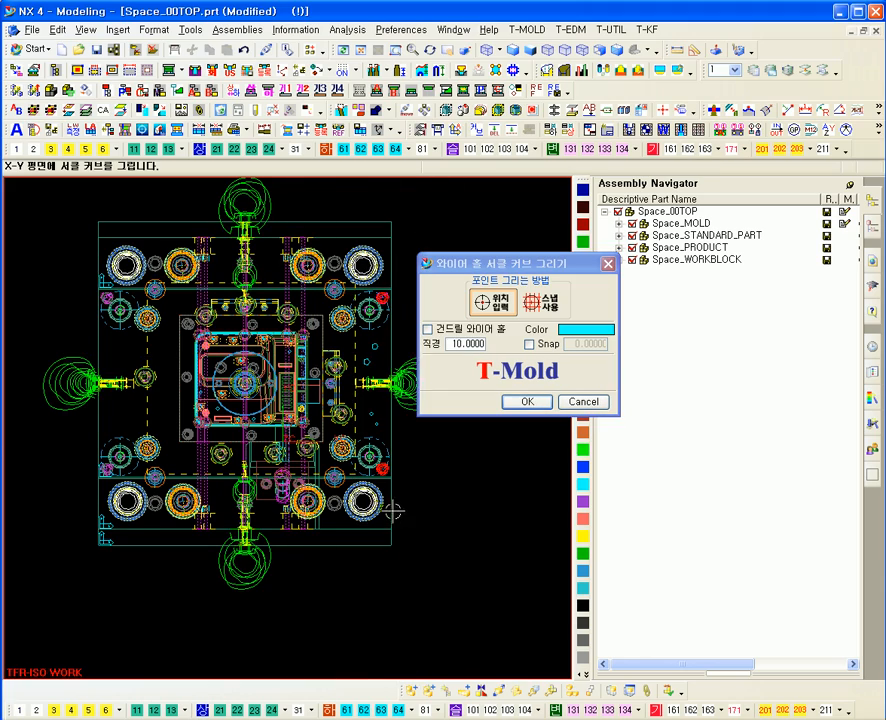
pyautogui.scroll(6, 393, 514)
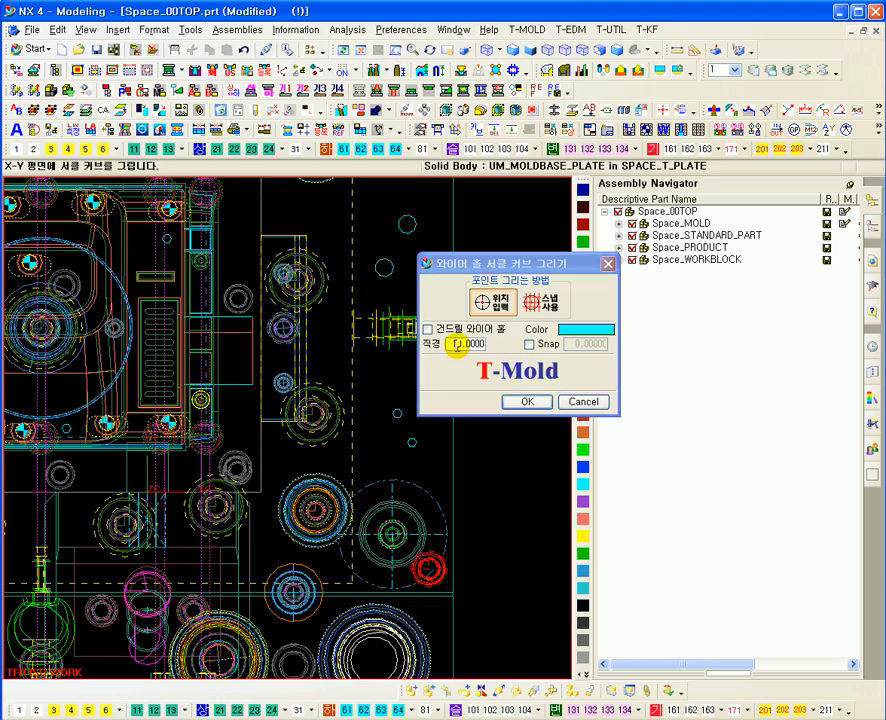
# Draw a wire hole circle with diameter 10 at an inferred point on the plate, at about XC 122, YC 64.
pyautogui.doubleClick(456, 344)
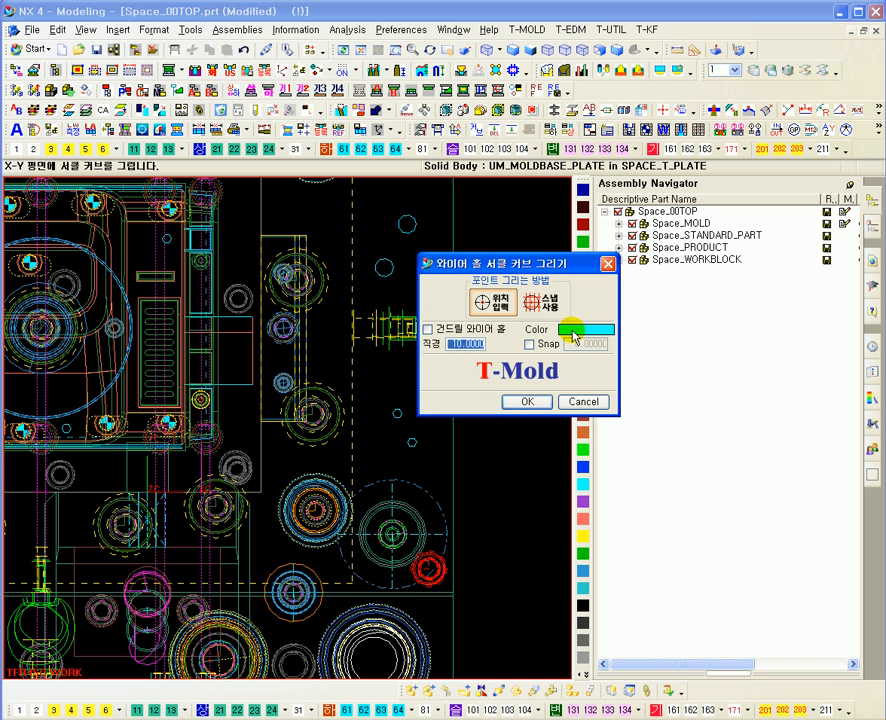
pyautogui.moveTo(534, 267); pyautogui.dragTo(599, 282)
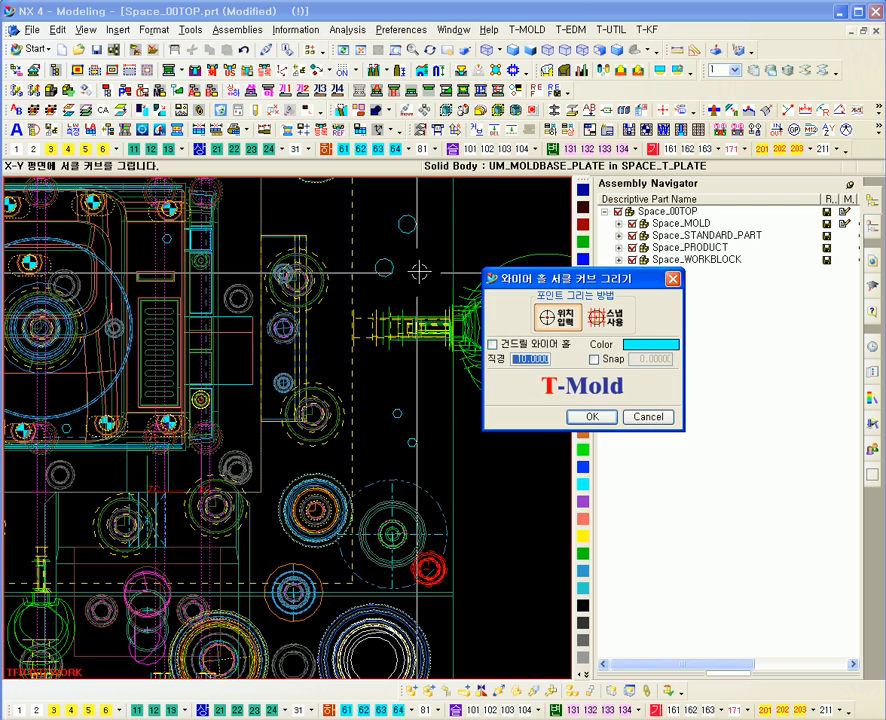
pyautogui.click(640, 346)
pyautogui.click(778, 450)
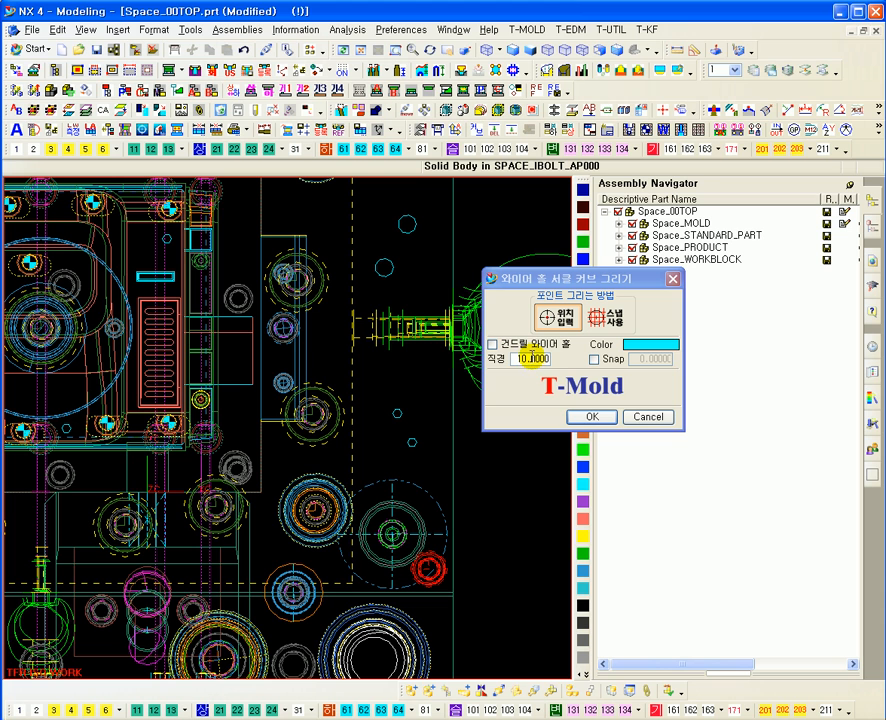
pyautogui.click(592, 418)
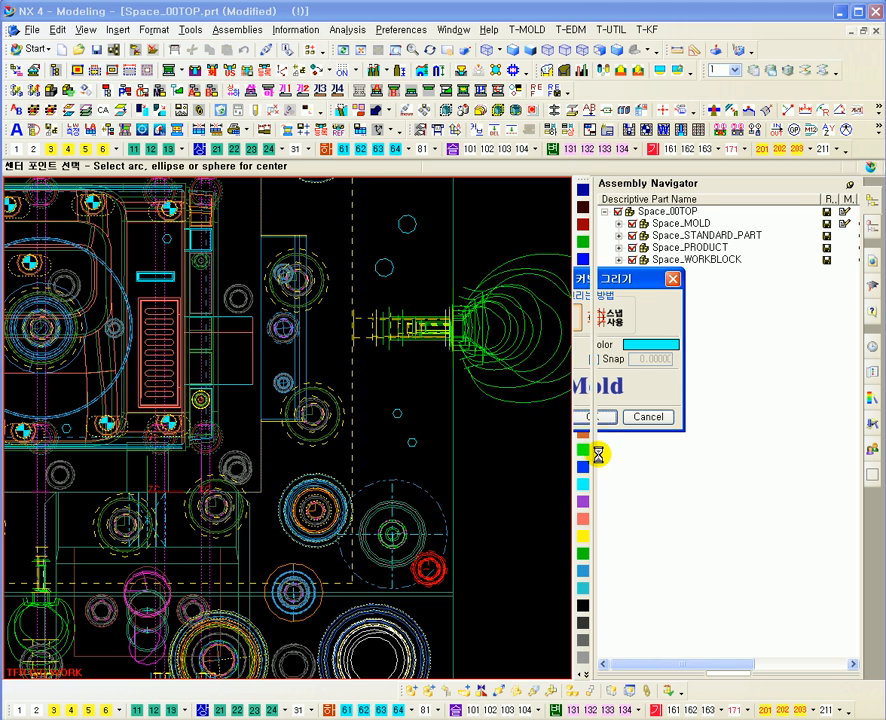
pyautogui.click(513, 319)
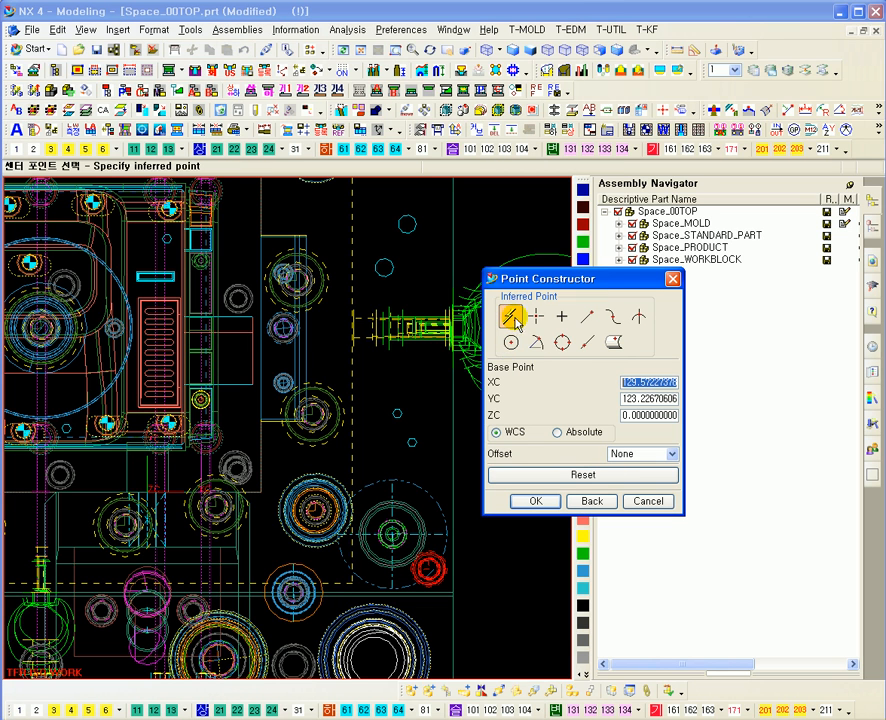
pyautogui.click(370, 376)
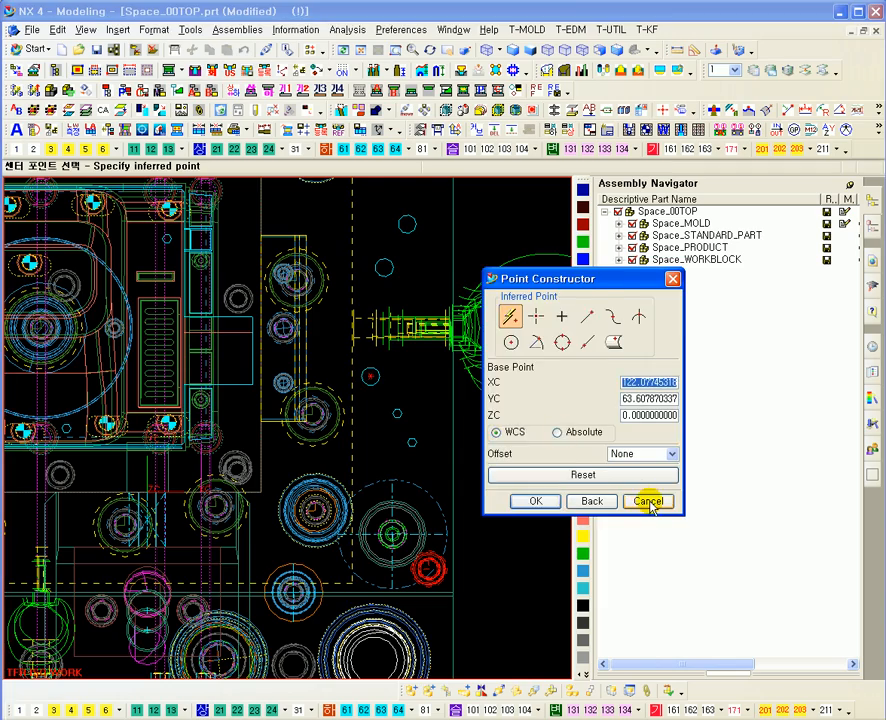
pyautogui.click(645, 500)
pyautogui.scroll(3, 301, 385)
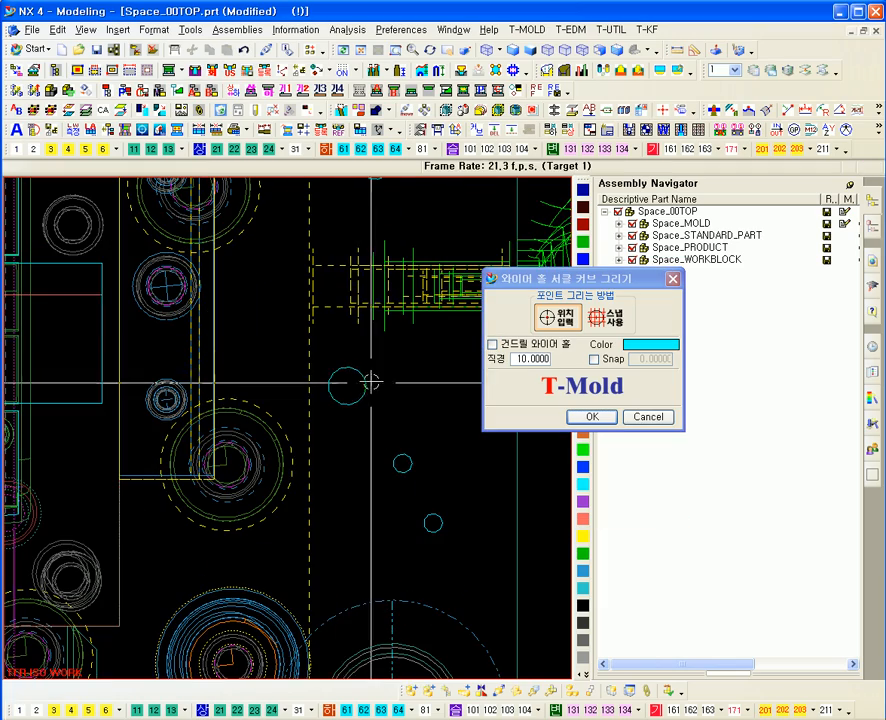
pyautogui.scroll(-2, 387, 390)
pyautogui.keyDown('shift'); pyautogui.moveTo(425, 534); pyautogui.dragTo(430, 478, button='middle'); pyautogui.keyUp('shift')
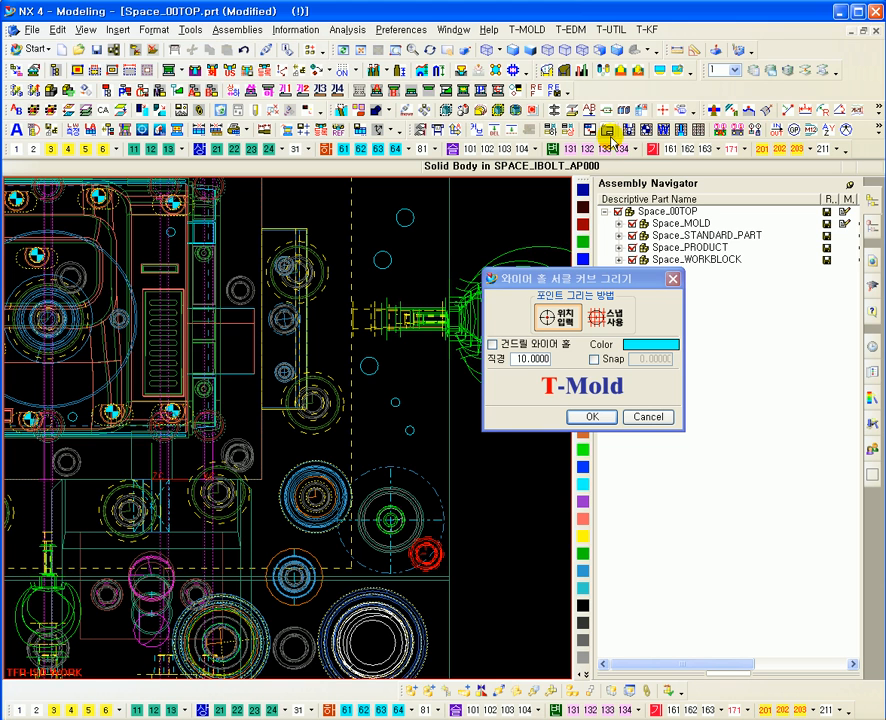
pyautogui.click(673, 279)
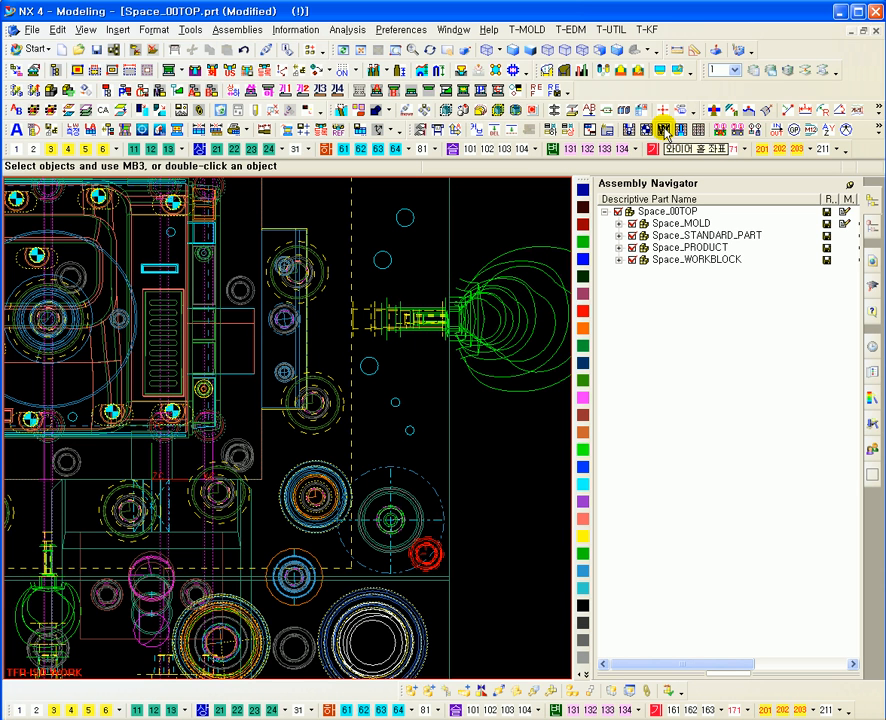
# Review the wire hole and position components in the T-Mold standard parts library, without inserting a part.
pyautogui.scroll(-1, 446, 461)
pyautogui.scroll(-6, 446, 461)
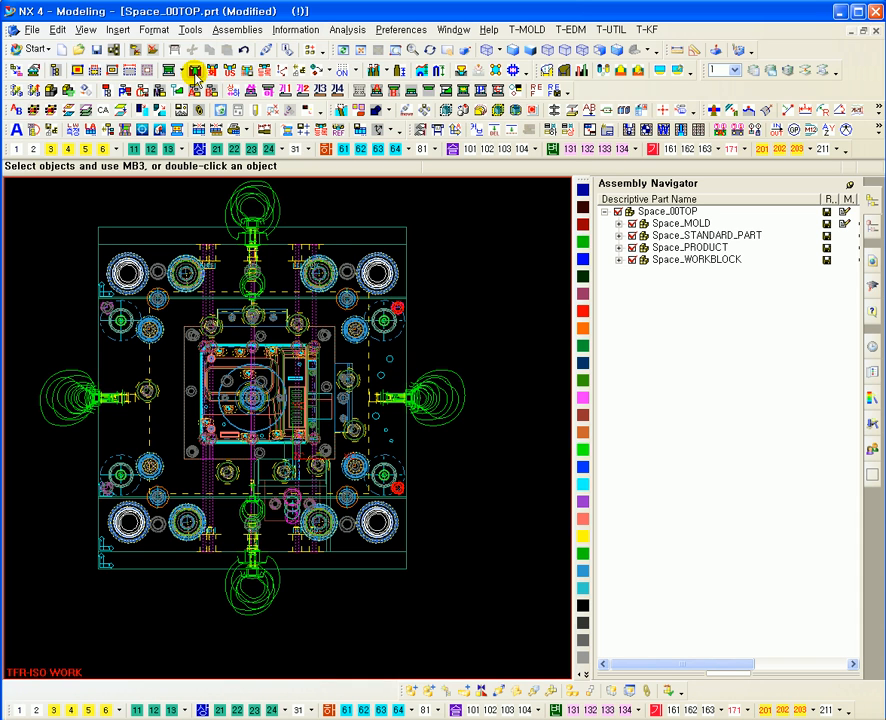
pyautogui.click(197, 76)
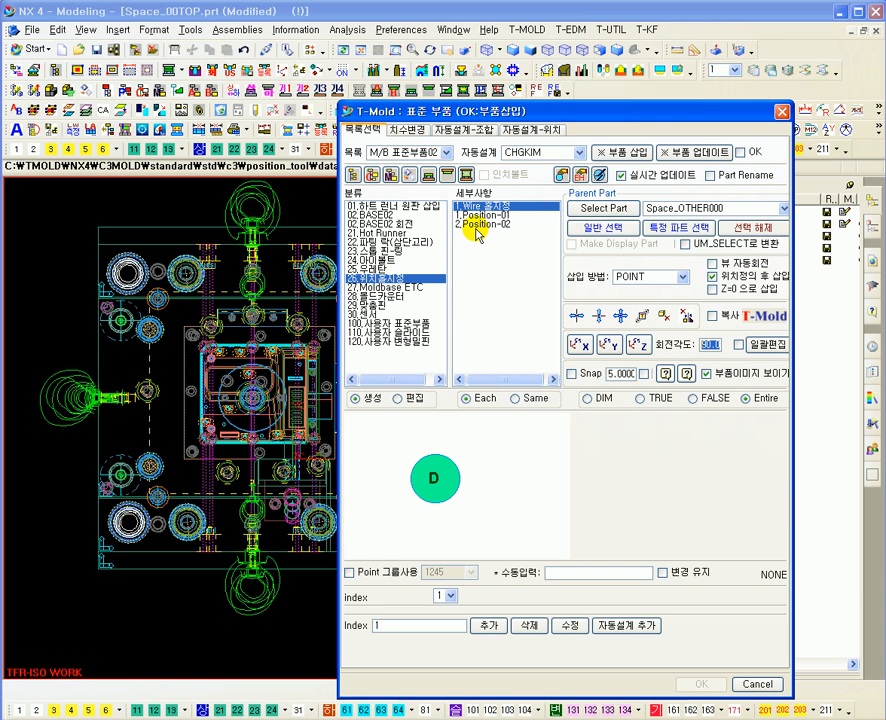
pyautogui.moveTo(519, 112); pyautogui.dragTo(508, 83)
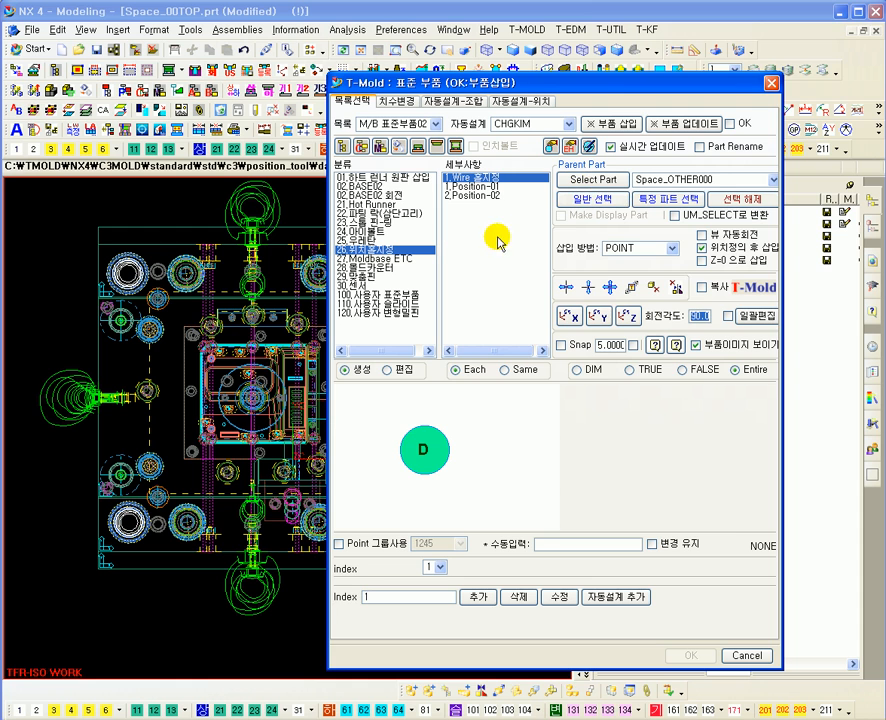
pyautogui.moveTo(723, 87); pyautogui.dragTo(512, 165)
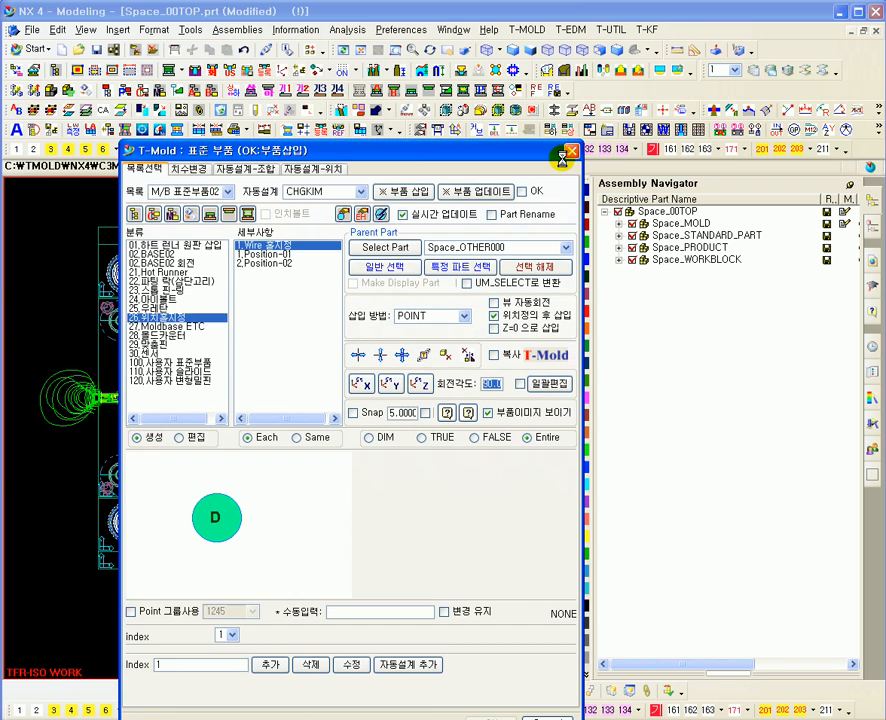
pyautogui.click(564, 160)
pyautogui.keyDown('shift'); pyautogui.moveTo(456, 301); pyautogui.dragTo(475, 328, button='middle'); pyautogui.keyUp('shift')
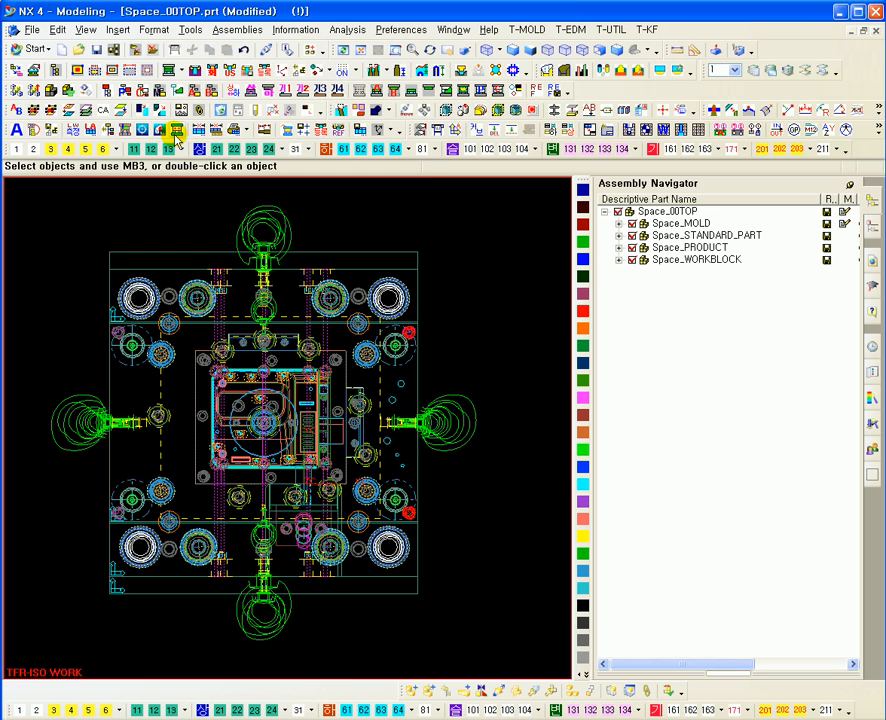
# Review the hole types and search functions of the hole machining attribute control, without running any of them.
pyautogui.click(157, 130)
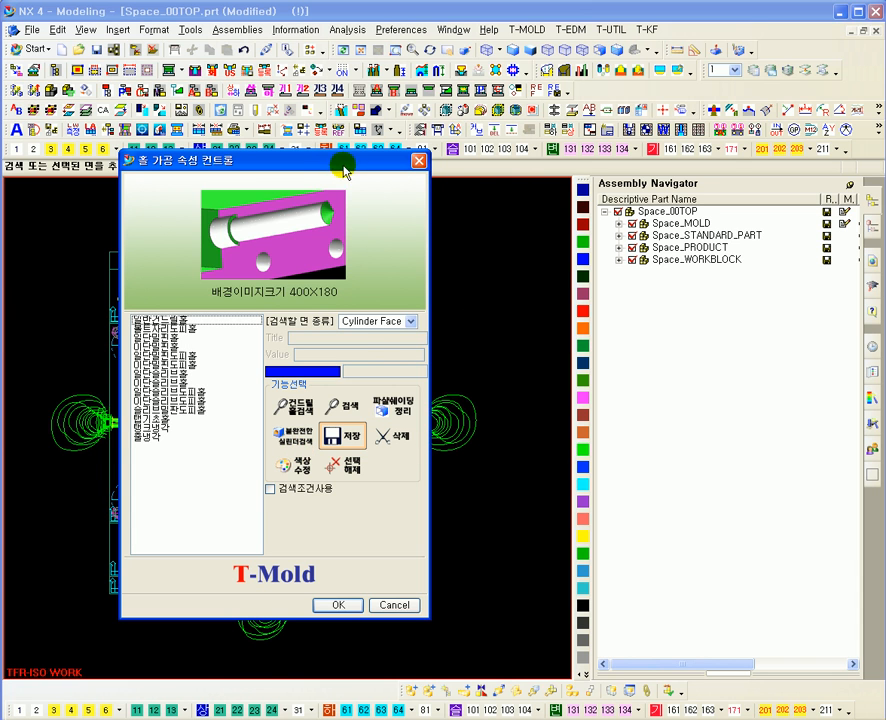
pyautogui.moveTo(350, 162); pyautogui.dragTo(551, 188)
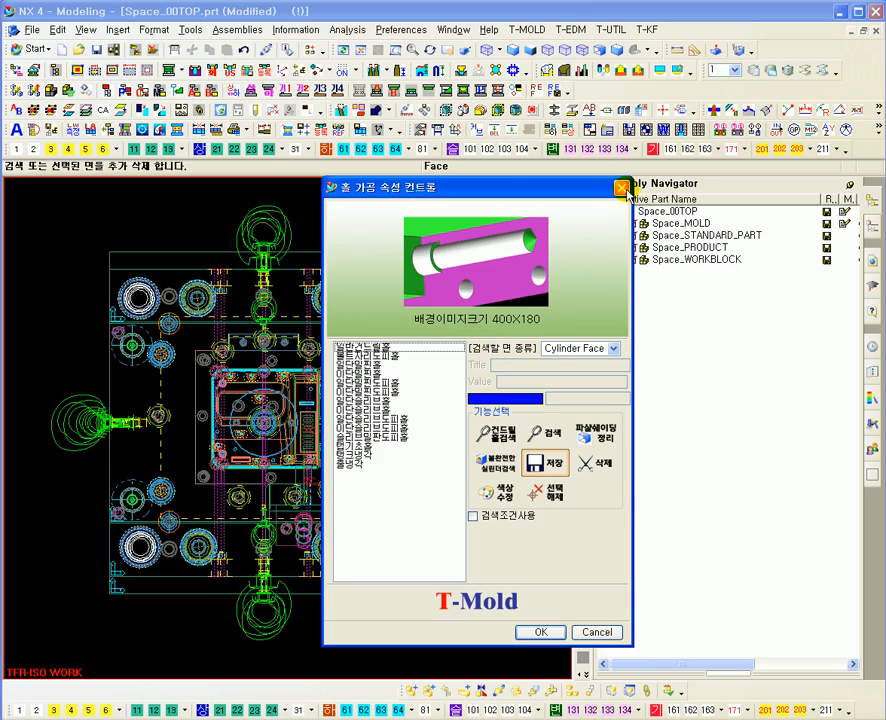
pyautogui.moveTo(145, 468)
pyautogui.mouseDown(button='middle')
pyautogui.moveTo(220, 458)
pyautogui.moveTo(144, 472)
pyautogui.mouseUp(button='middle')
pyautogui.keyDown('shift'); pyautogui.moveTo(170, 549); pyautogui.dragTo(190, 503, button='middle'); pyautogui.keyUp('shift')
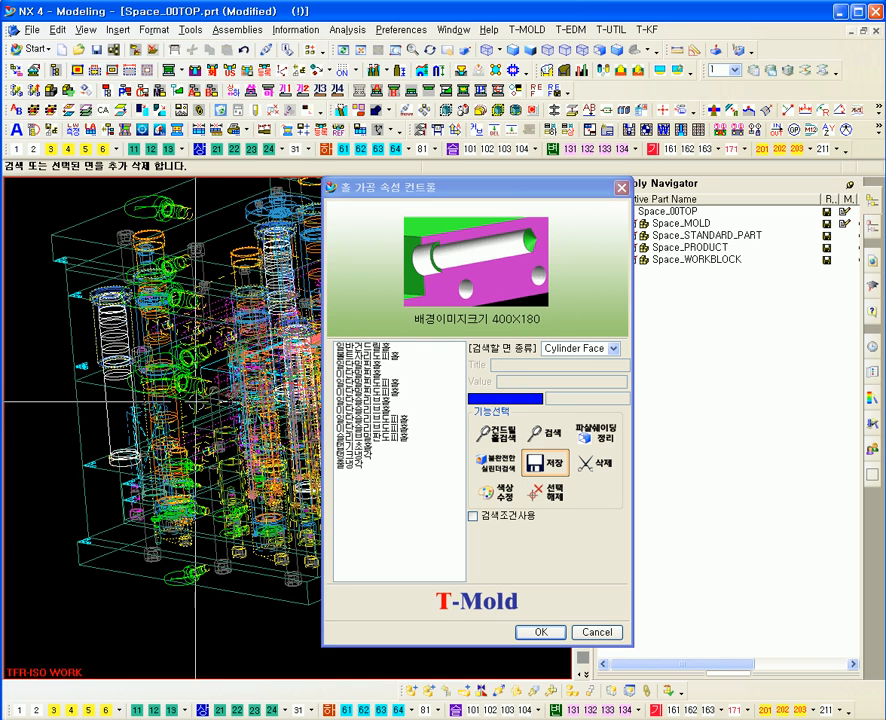
pyautogui.moveTo(215, 420)
pyautogui.mouseDown(button='middle')
pyautogui.moveTo(217, 449)
pyautogui.moveTo(200, 420)
pyautogui.mouseUp(button='middle')
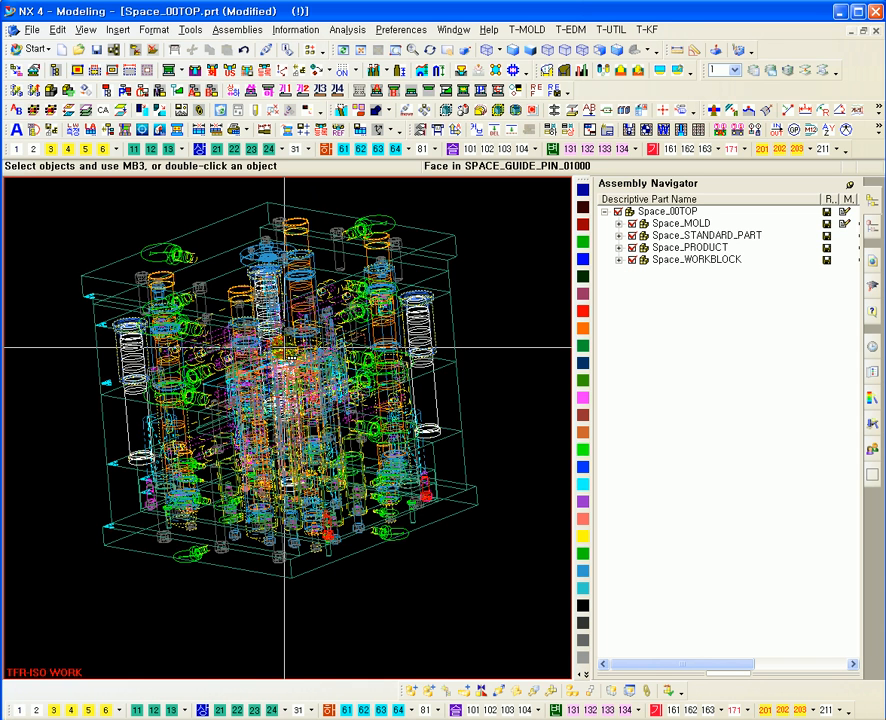
# With the assembly in isometric view, review the order information form of the gun-drill mold base export and cancel it.
pyautogui.press('End')
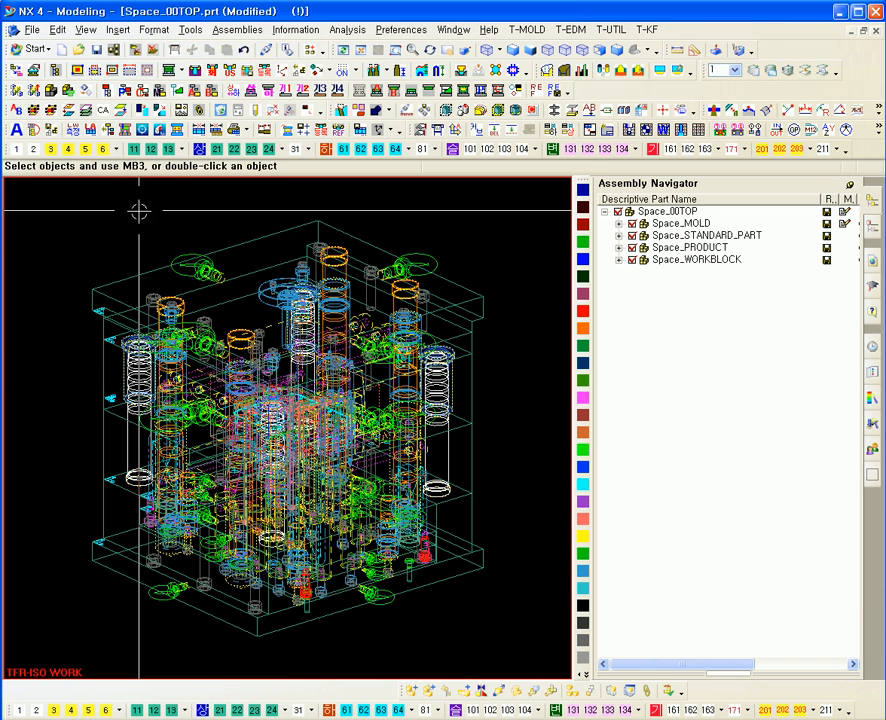
pyautogui.press('Home')
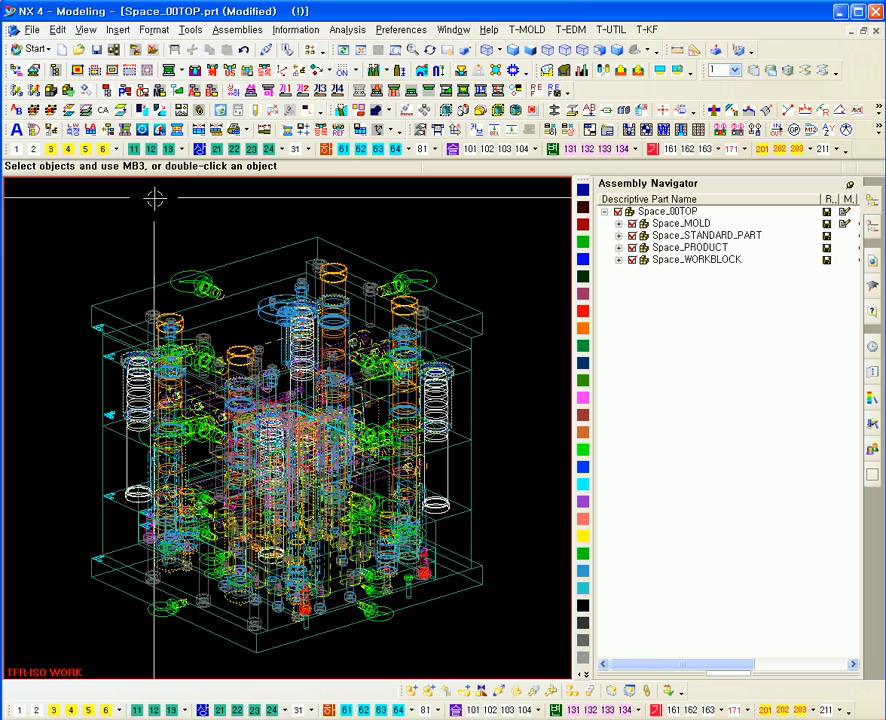
pyautogui.click(176, 134)
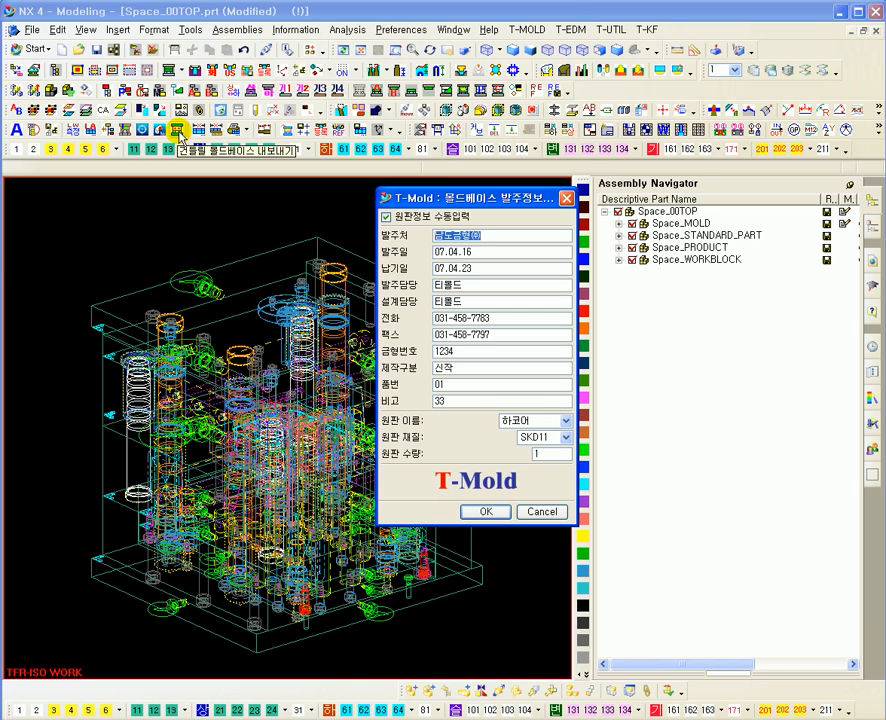
pyautogui.click(542, 511)
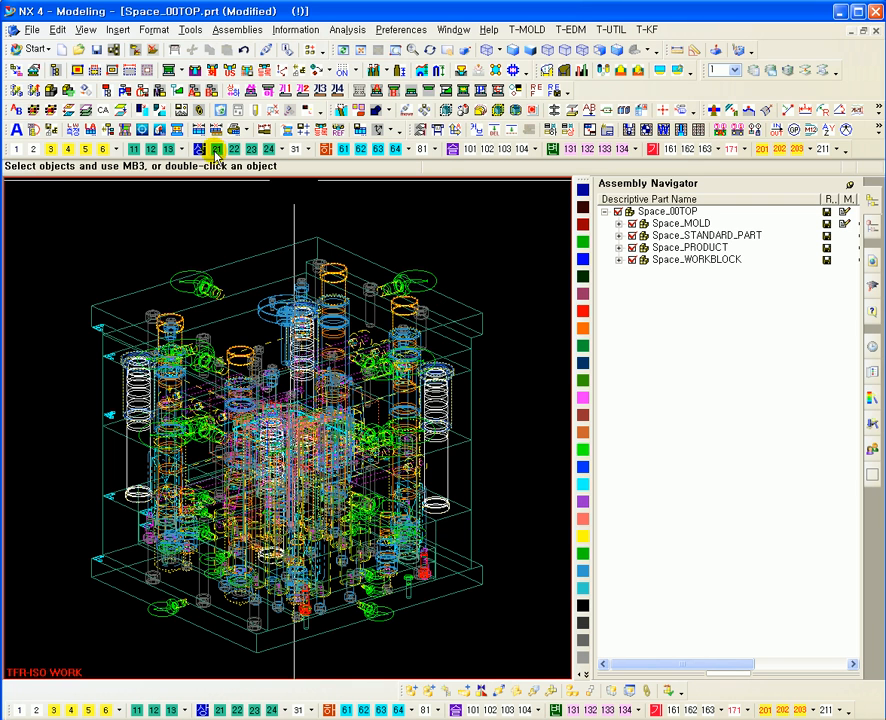
# Switch to the Space_C3M02_split assembly and expand its Space_A_CORE_PART and Space_B_CORE_PART components.
pyautogui.click(141, 90)
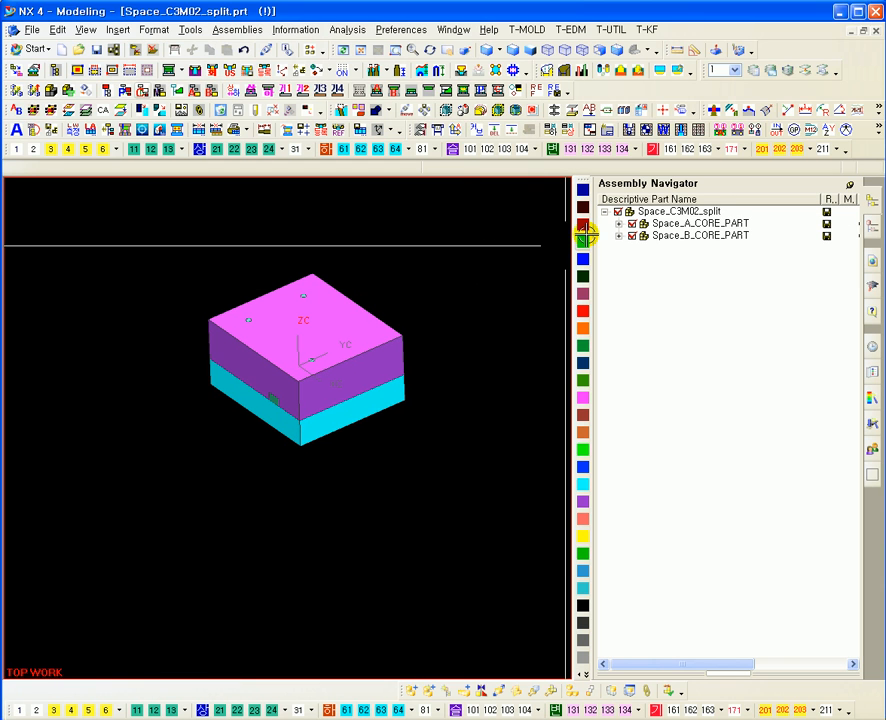
pyautogui.click(619, 225)
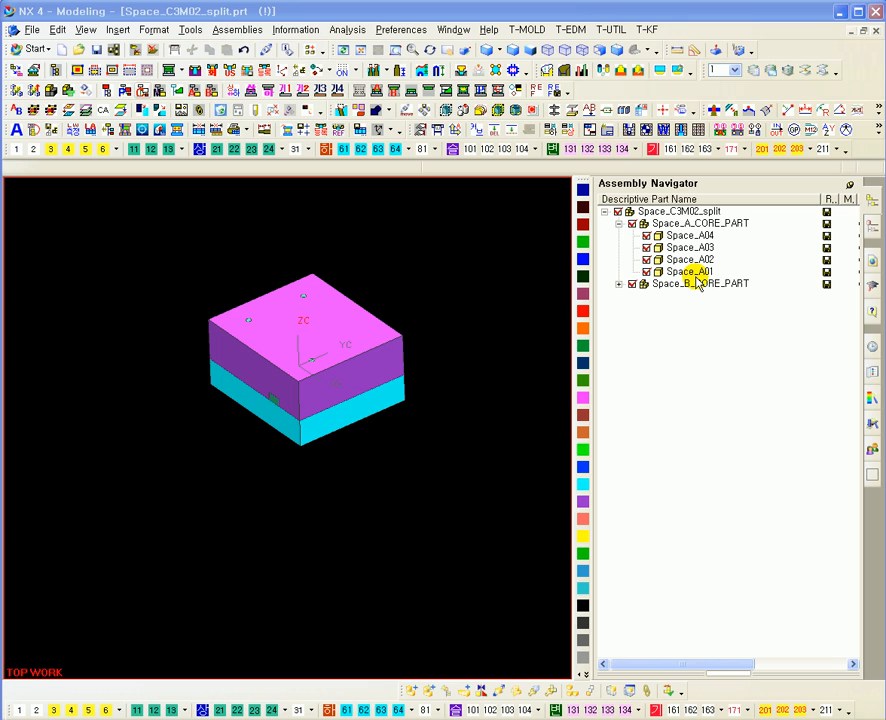
pyautogui.click(619, 285)
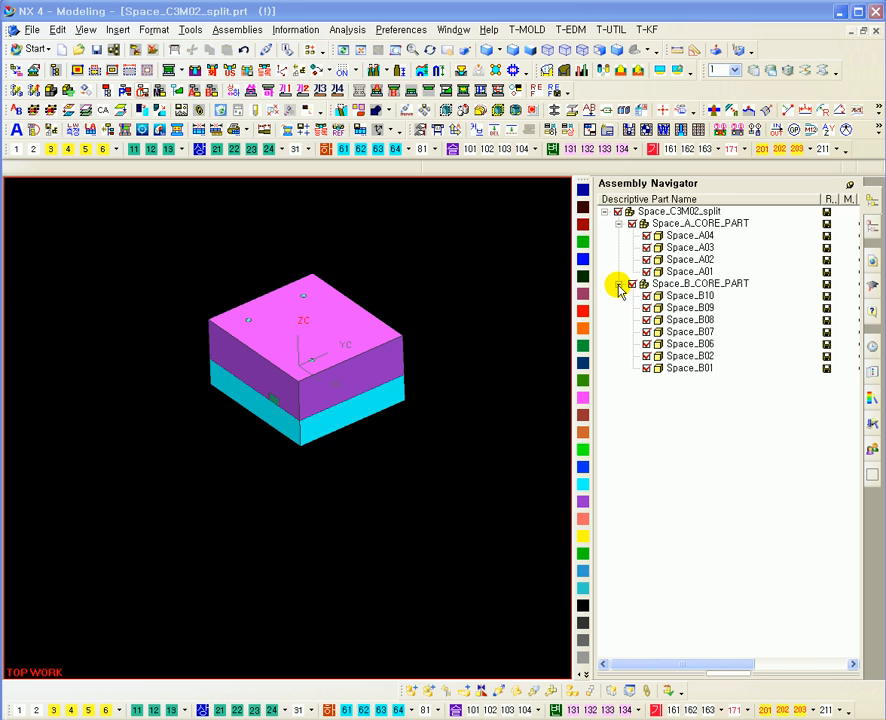
# Make the Space_B01 core component the displayed part.
pyautogui.click(686, 300)
pyautogui.rightClick(706, 369)
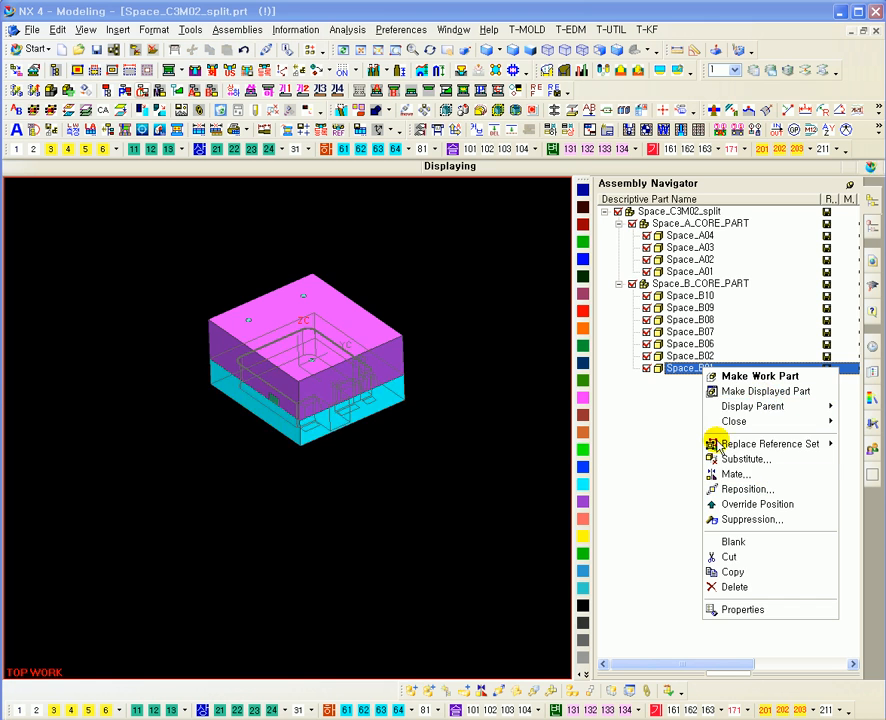
pyautogui.click(757, 393)
pyautogui.moveTo(501, 299); pyautogui.dragTo(489, 334, button='middle')
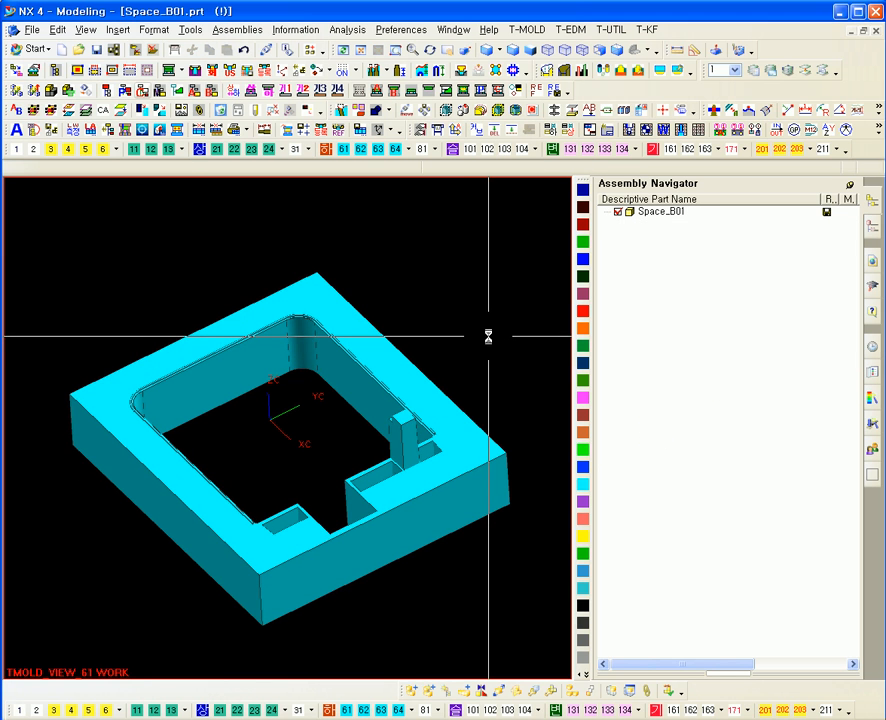
# Review the material-order BOM attributes of the Space_B01 core and close them without making changes.
pyautogui.click(200, 133)
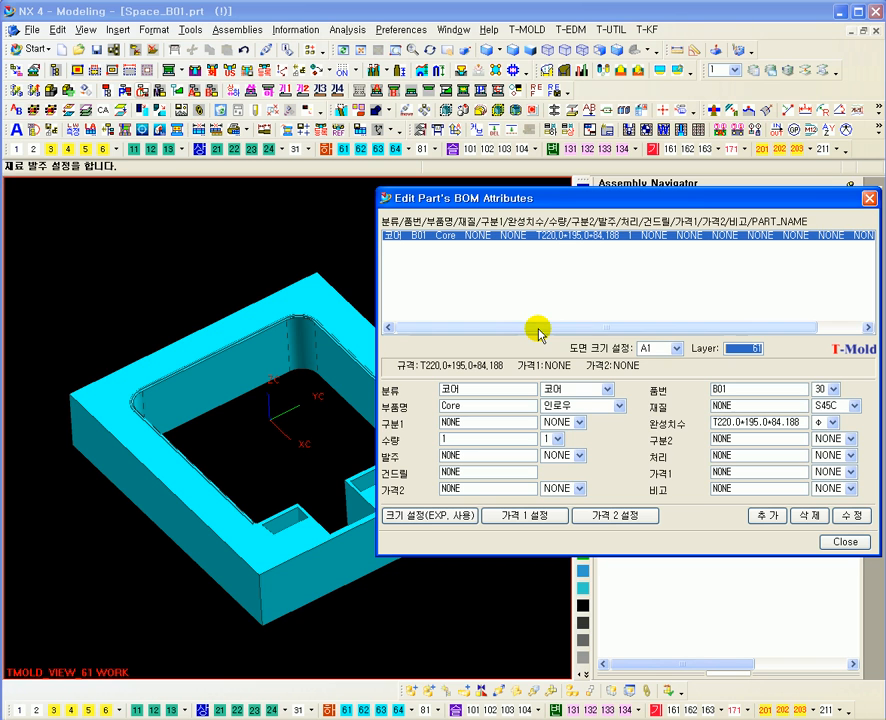
pyautogui.moveTo(542, 198); pyautogui.dragTo(479, 179)
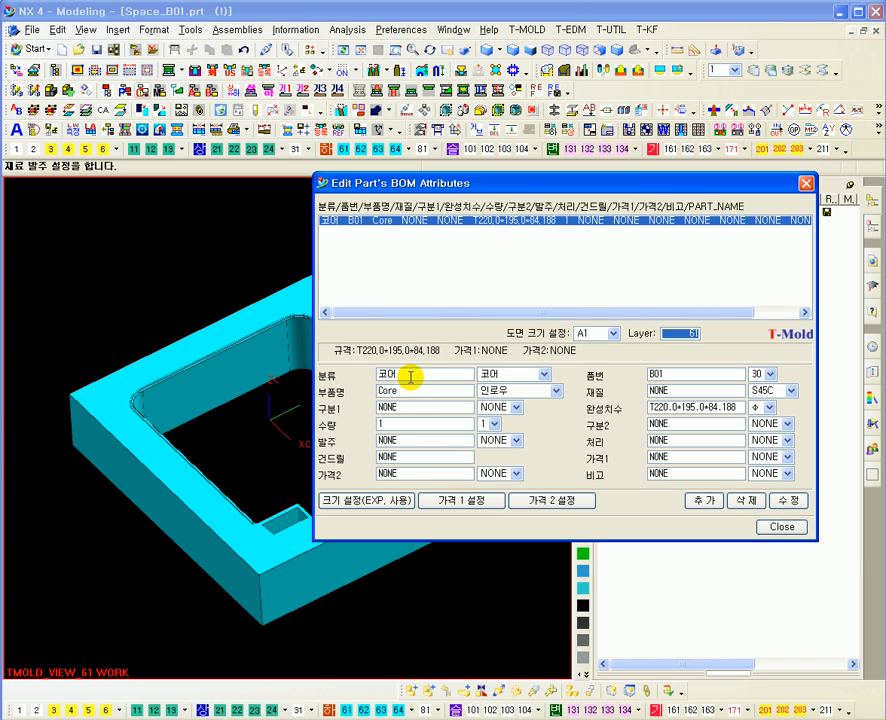
pyautogui.moveTo(405, 391); pyautogui.dragTo(375, 392)
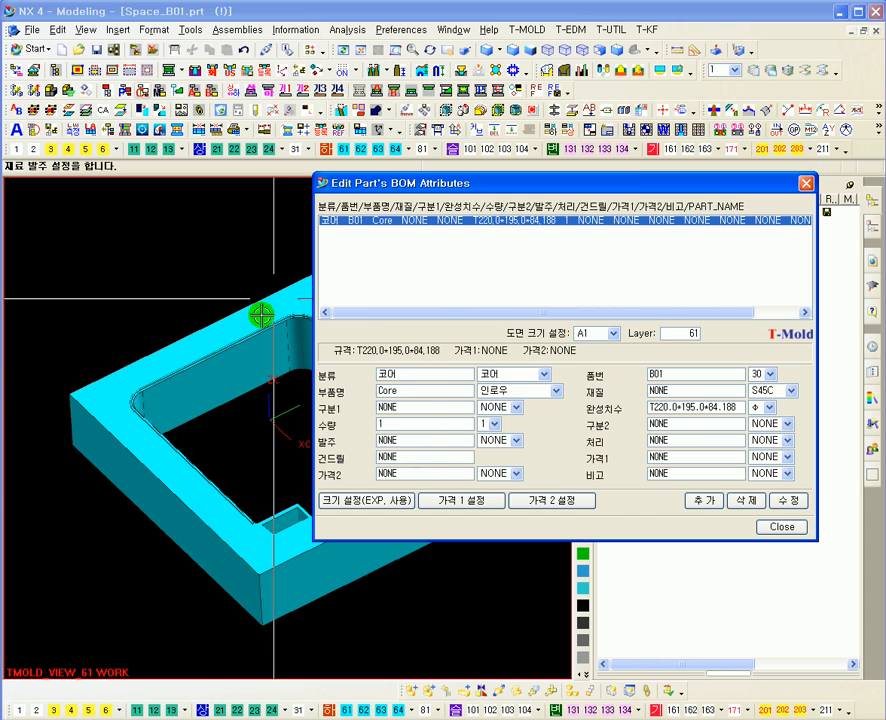
pyautogui.click(782, 526)
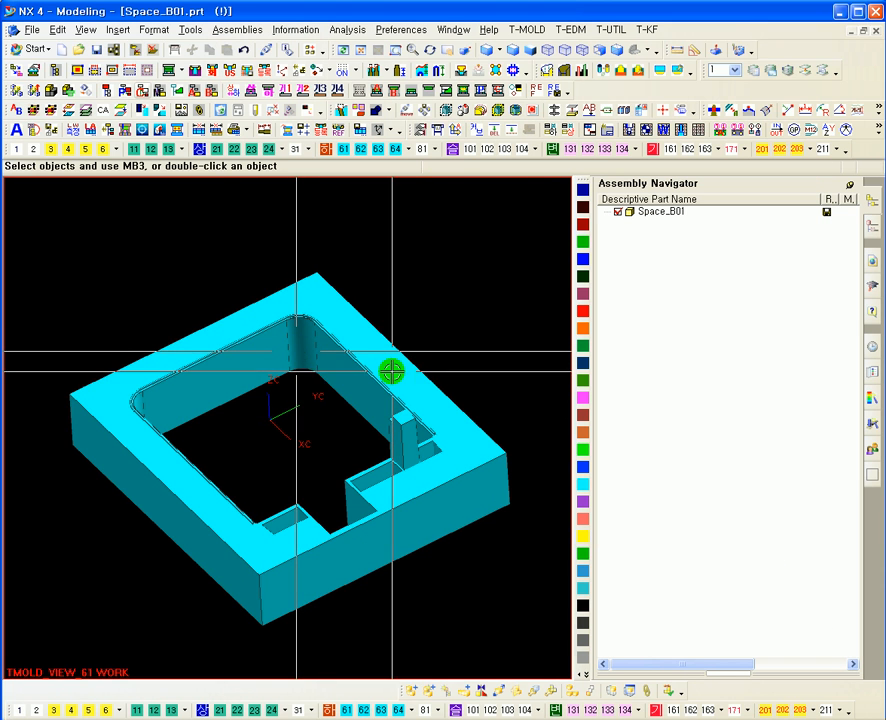
pyautogui.keyDown('shift'); pyautogui.moveTo(481, 364); pyautogui.dragTo(461, 356, button='middle'); pyautogui.keyUp('shift')
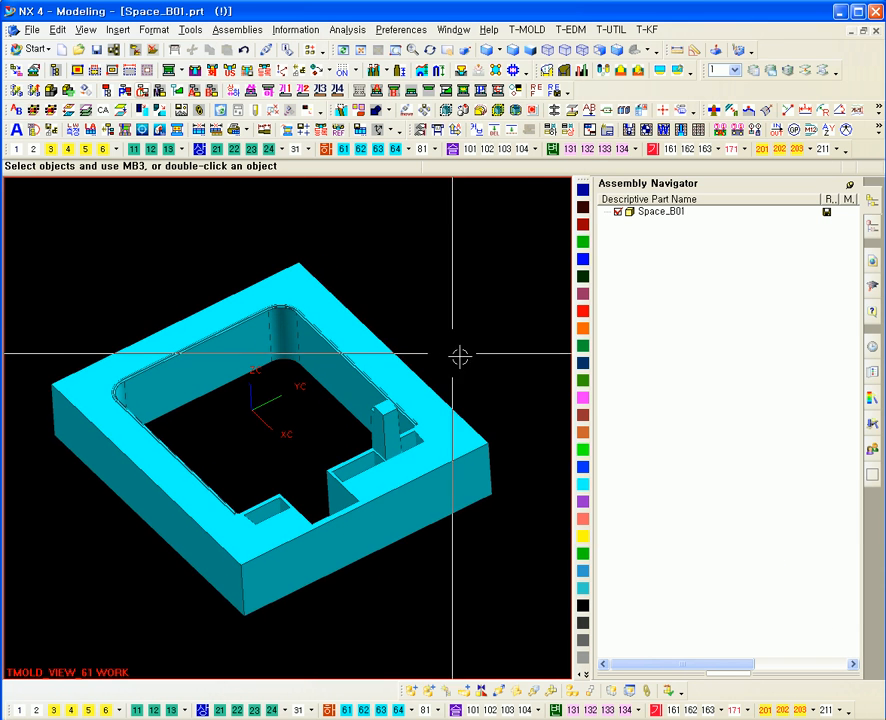
# Start the gun-drill mold base export for Space_B01, with plate name 하코어 and plate material KP4M in the order information.
pyautogui.click(179, 135)
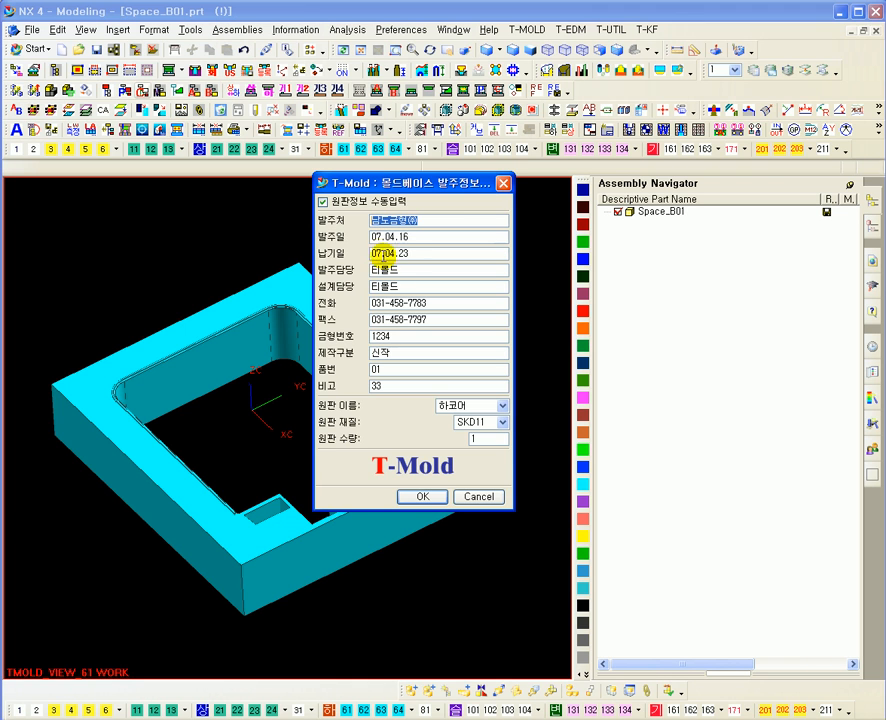
pyautogui.moveTo(416, 188); pyautogui.dragTo(535, 276)
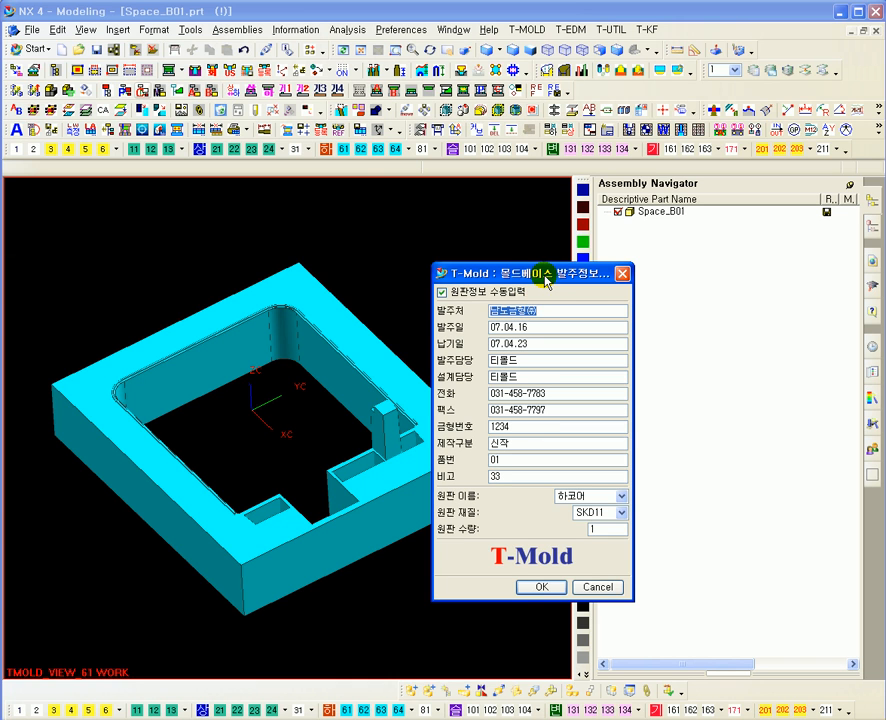
pyautogui.moveTo(538, 274); pyautogui.dragTo(452, 284)
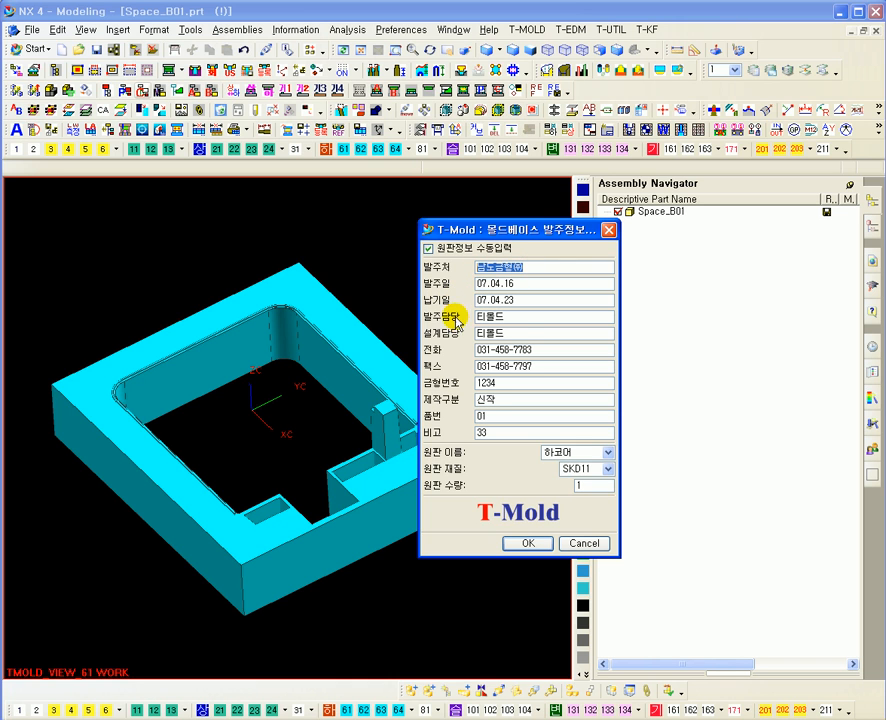
pyautogui.moveTo(510, 317); pyautogui.dragTo(466, 383)
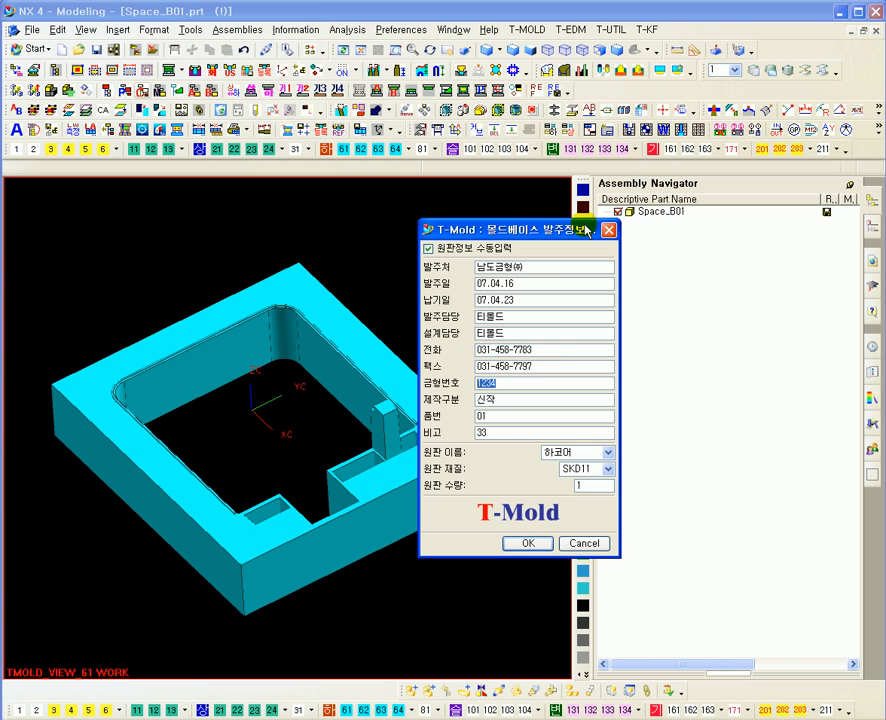
pyautogui.moveTo(590, 229); pyautogui.dragTo(646, 206)
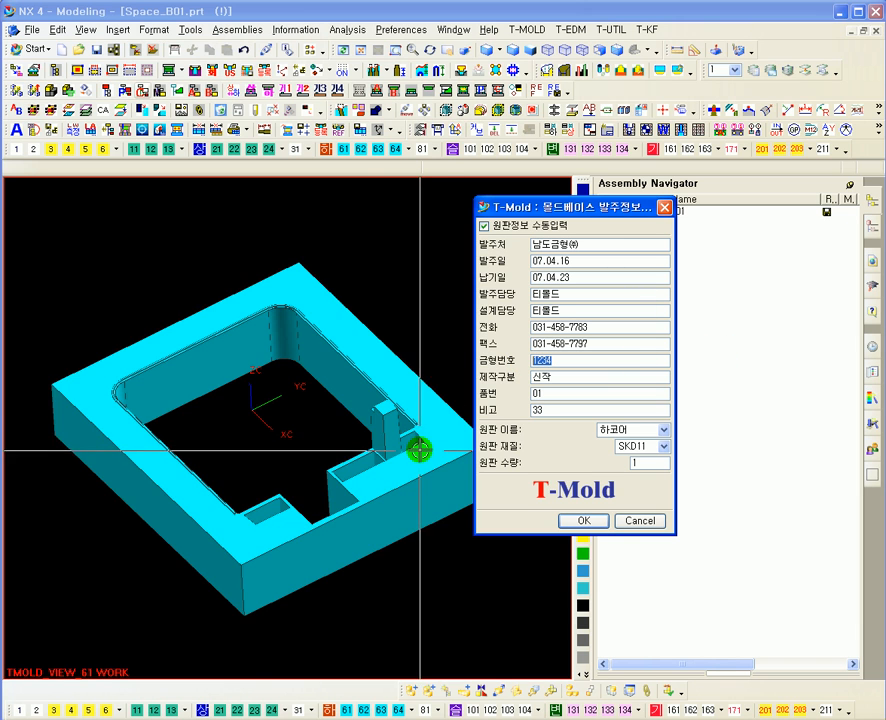
pyautogui.click(637, 430)
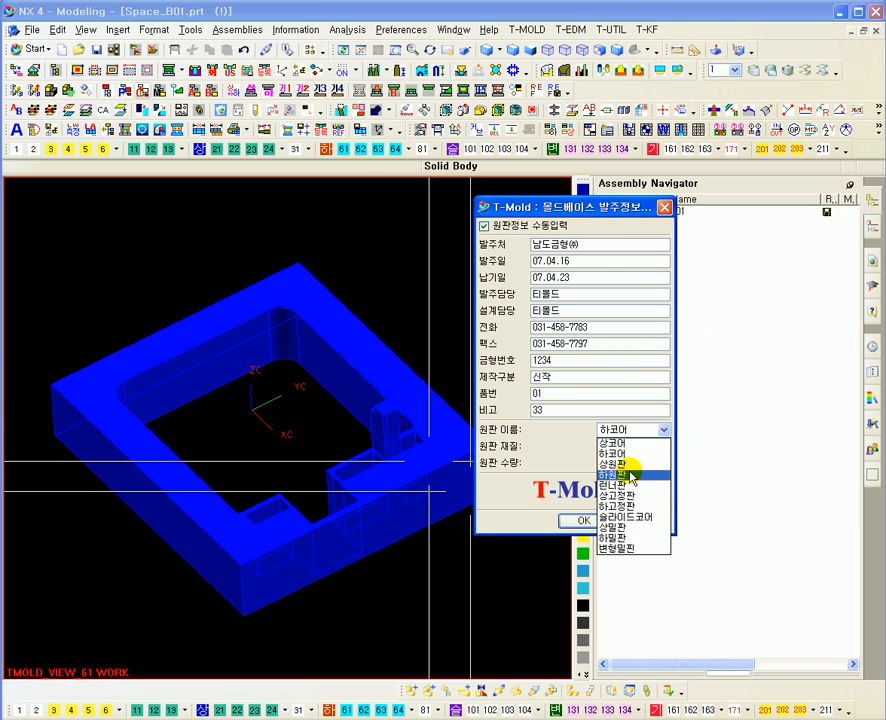
pyautogui.click(628, 454)
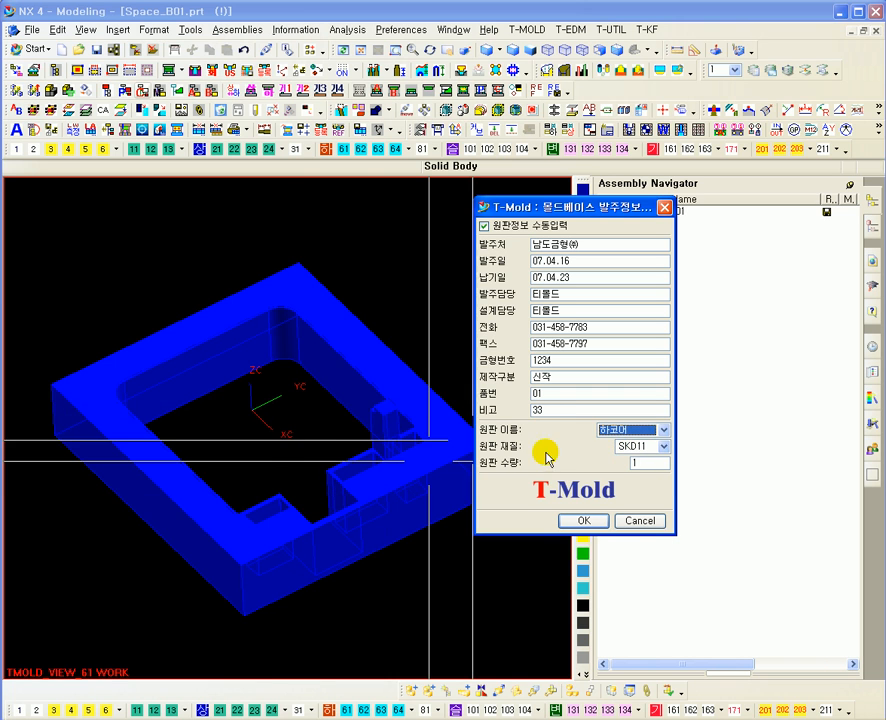
pyautogui.click(633, 447)
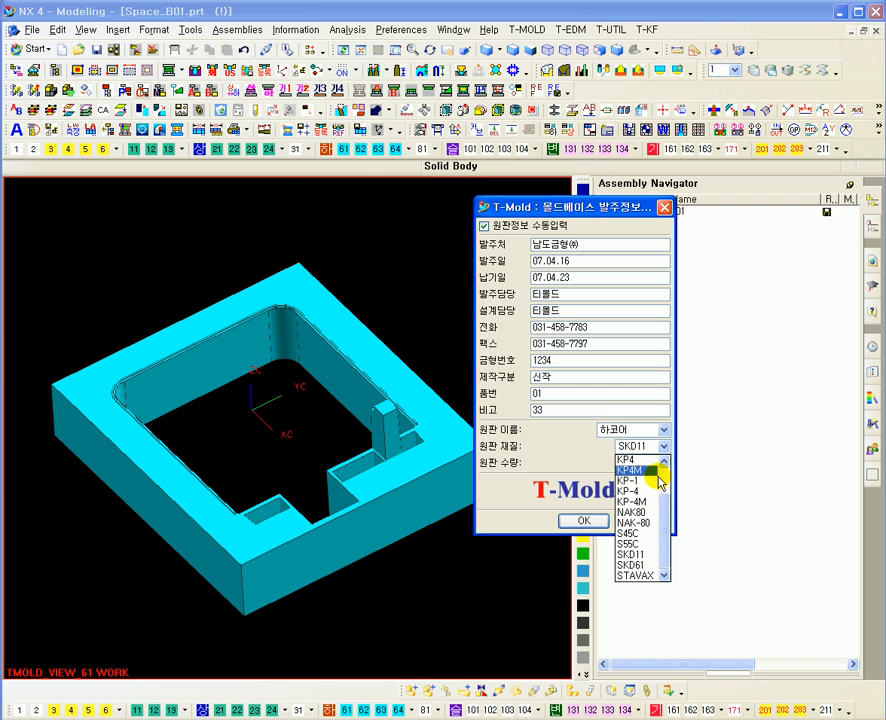
pyautogui.moveTo(666, 502); pyautogui.dragTo(665, 496)
pyautogui.click(630, 481)
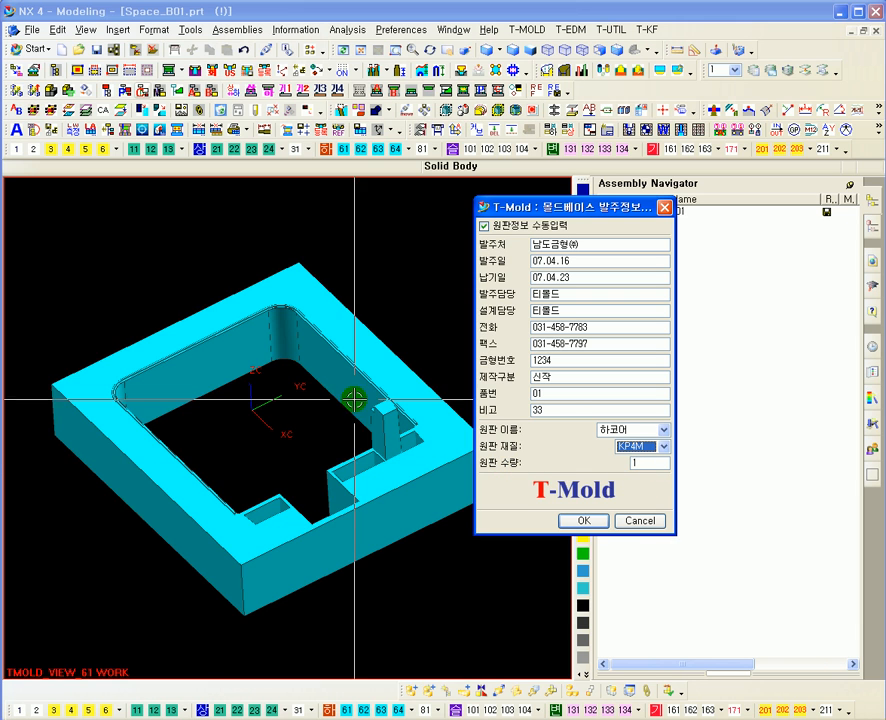
# Select the core's solid body as the export object and run the gun-drill mold base export.
pyautogui.click(342, 346)
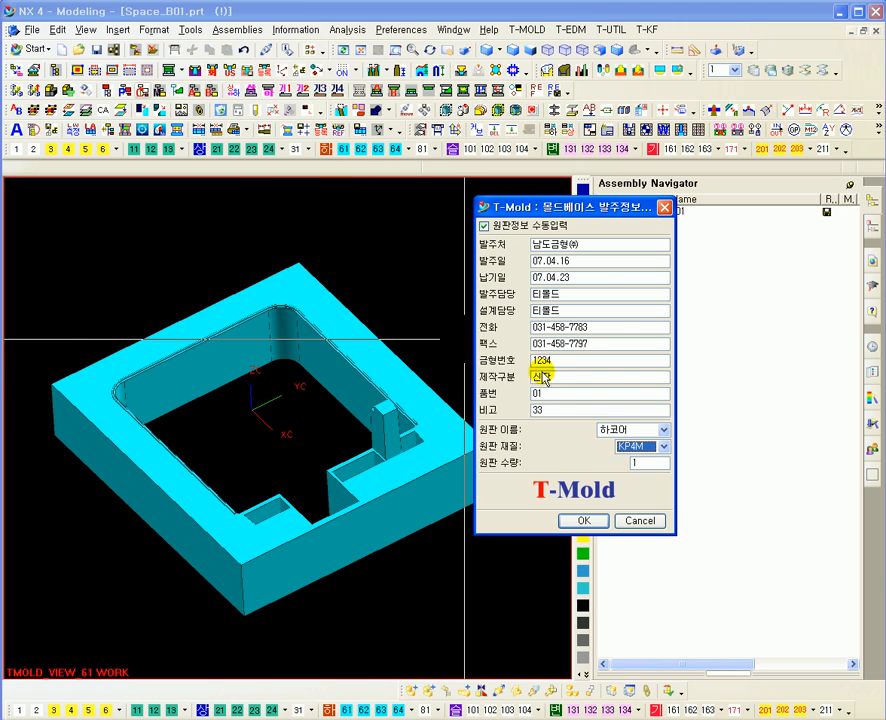
pyautogui.click(334, 330)
pyautogui.click(590, 522)
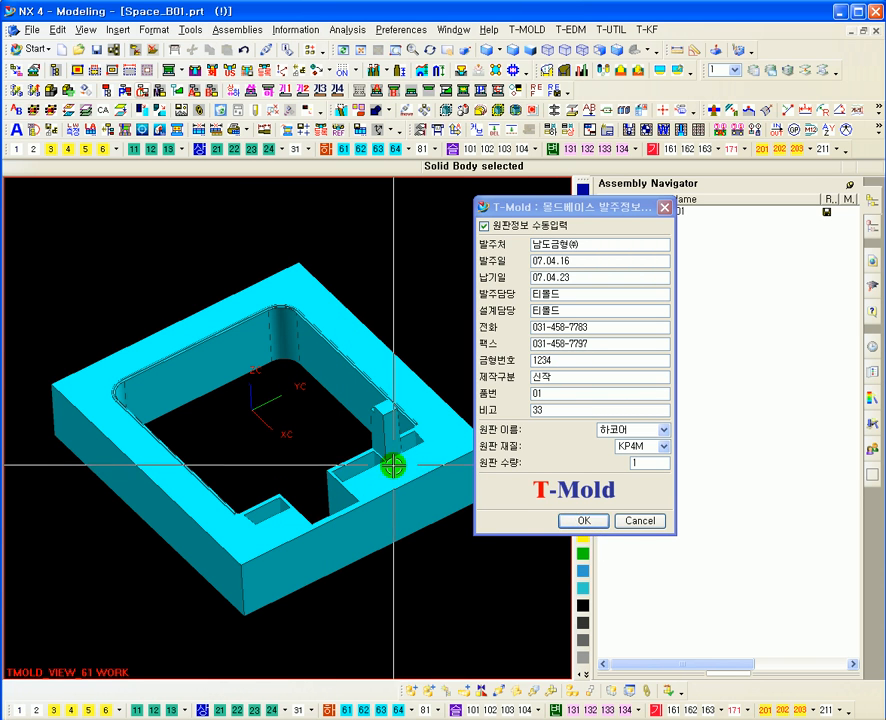
pyautogui.click(427, 477)
pyautogui.click(585, 521)
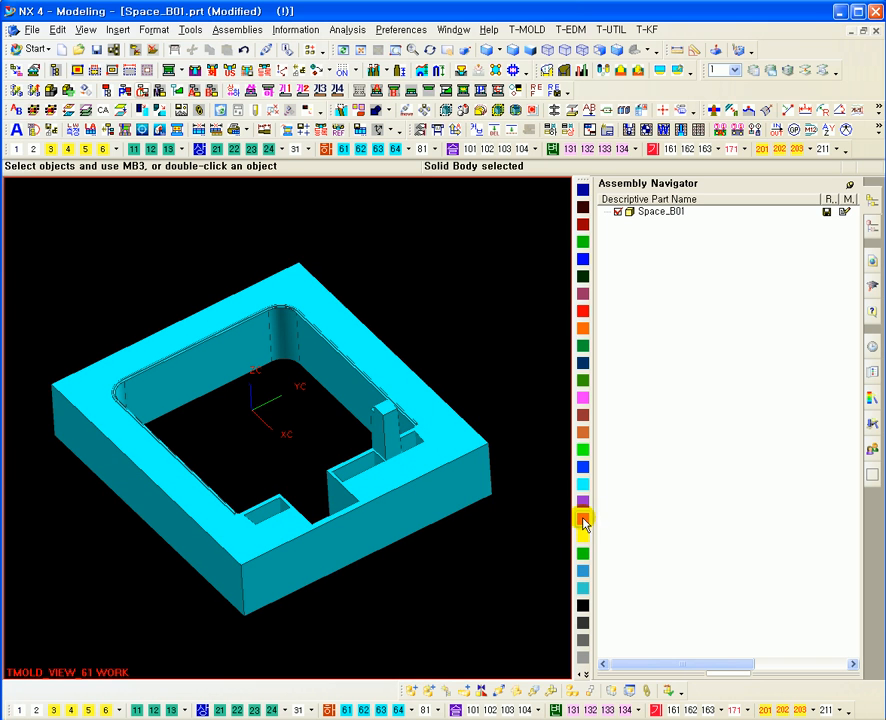
# Examine the attribute list in the displayed part properties of Space_B01.
pyautogui.rightClick(648, 218)
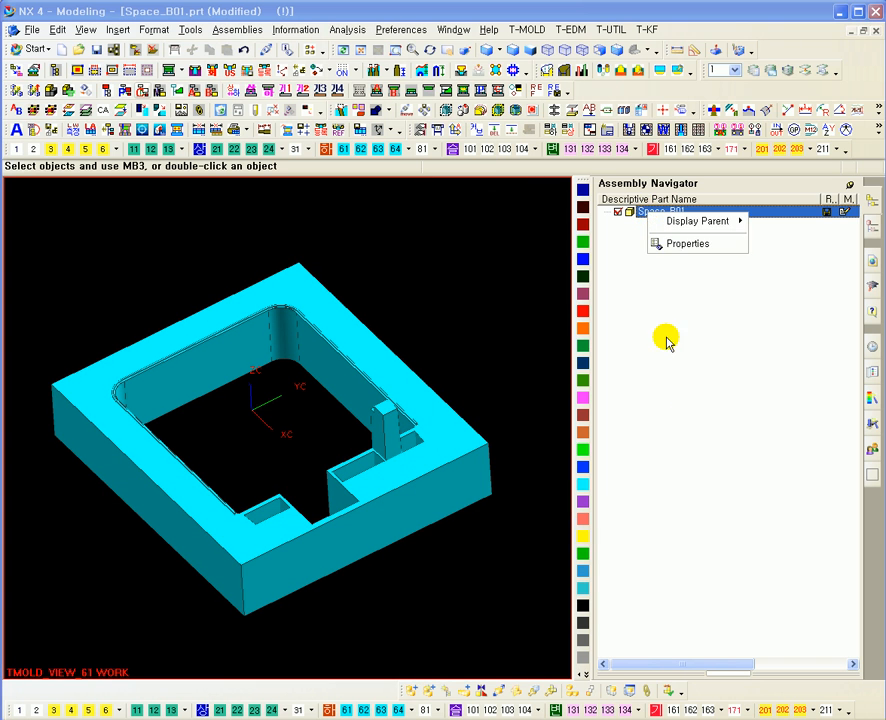
pyautogui.click(690, 247)
pyautogui.moveTo(598, 207); pyautogui.dragTo(533, 228)
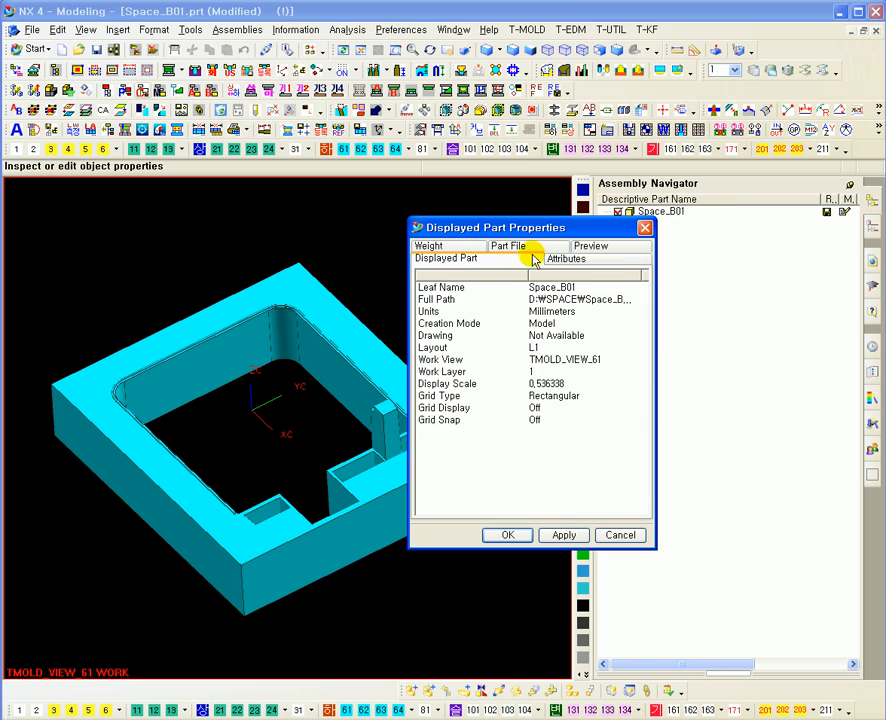
pyautogui.click(567, 258)
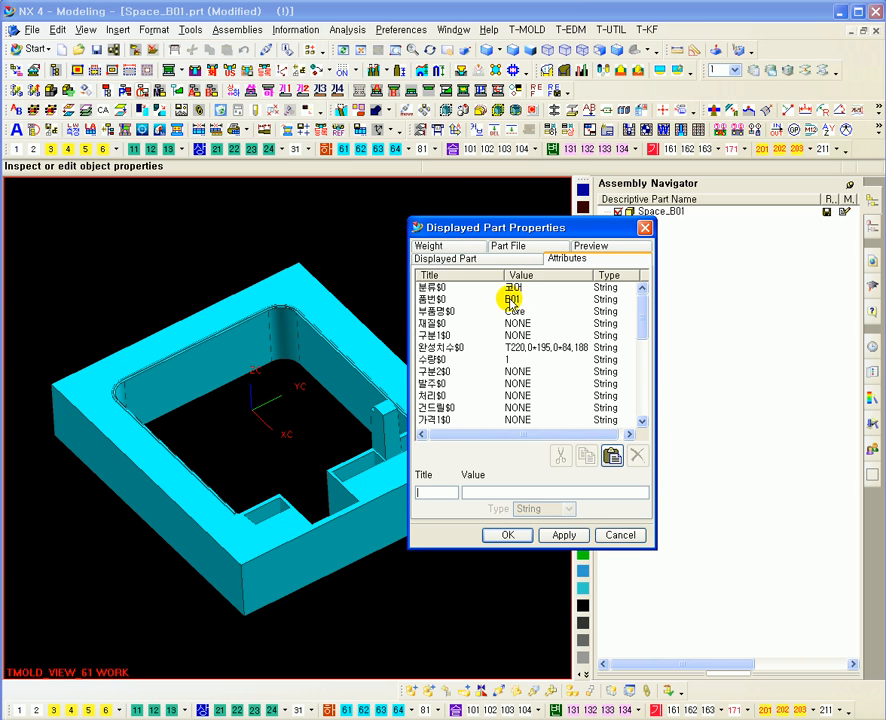
pyautogui.moveTo(641, 322); pyautogui.dragTo(641, 403)
pyautogui.click(566, 534)
pyautogui.click(510, 535)
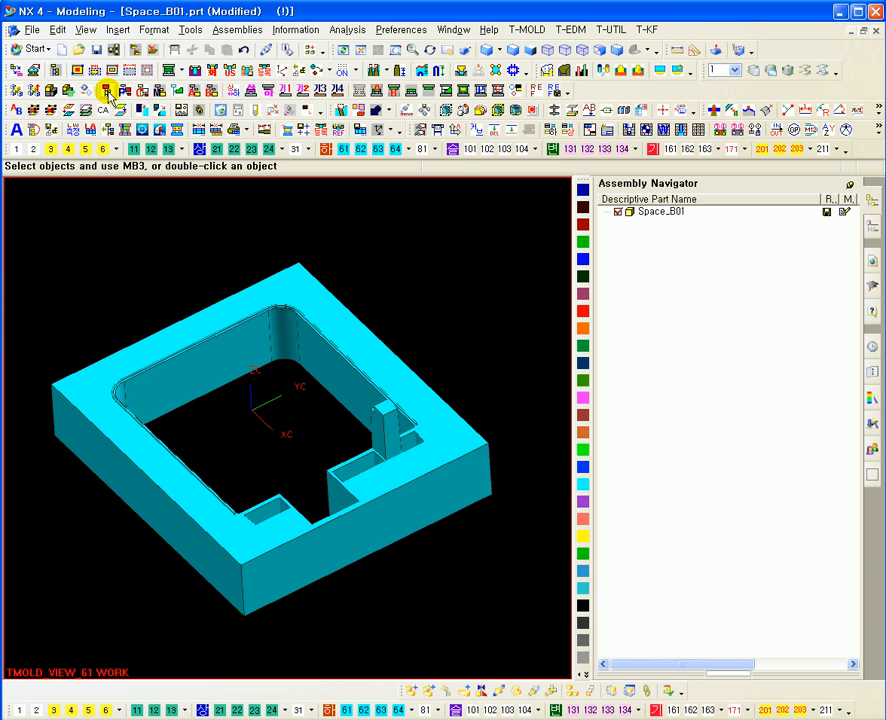
# Return to the Space_00TOP assembly and review the ejector pin order form (밀핀 발주서), closing it without generating an order.
pyautogui.click(106, 89)
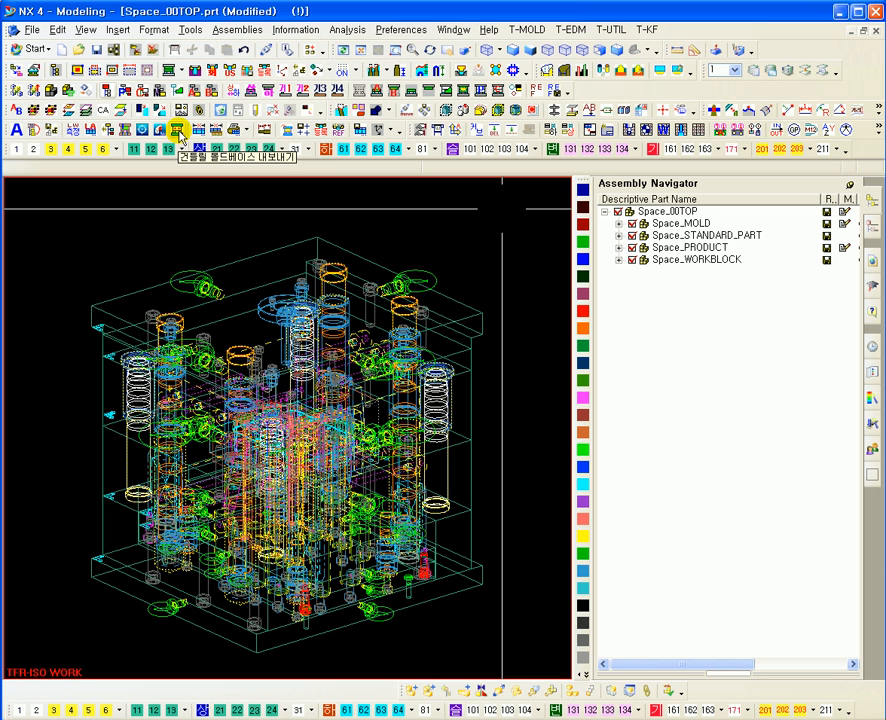
pyautogui.moveTo(518, 261); pyautogui.dragTo(384, 188, button='middle')
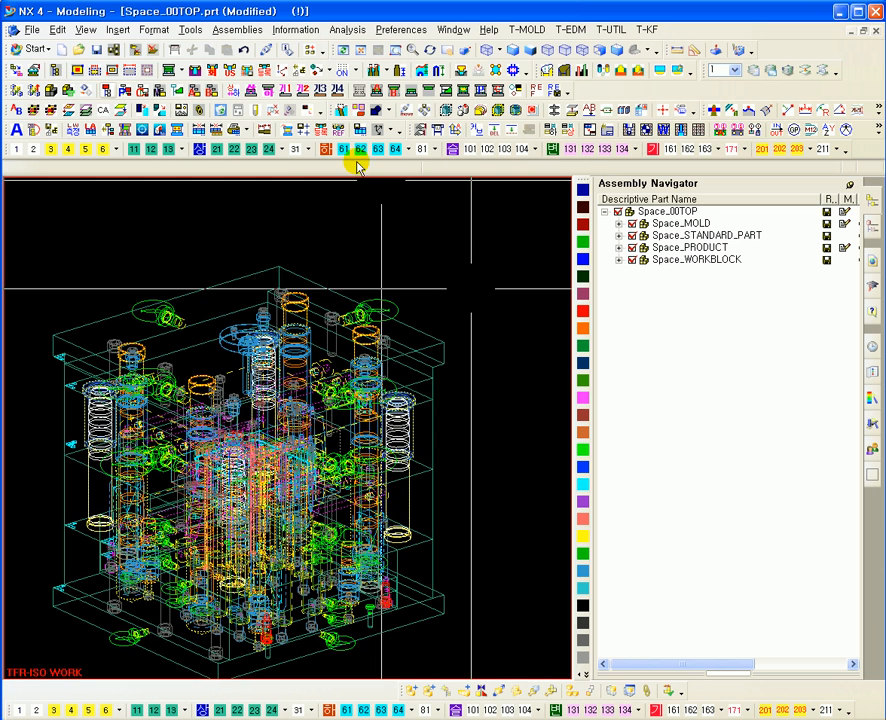
pyautogui.click(266, 131)
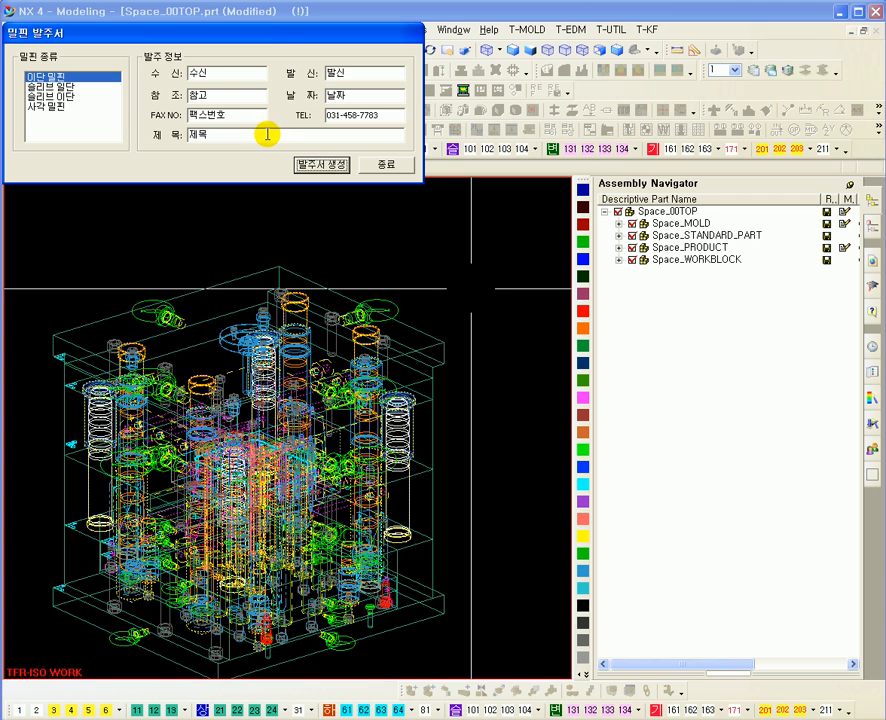
pyautogui.click(386, 165)
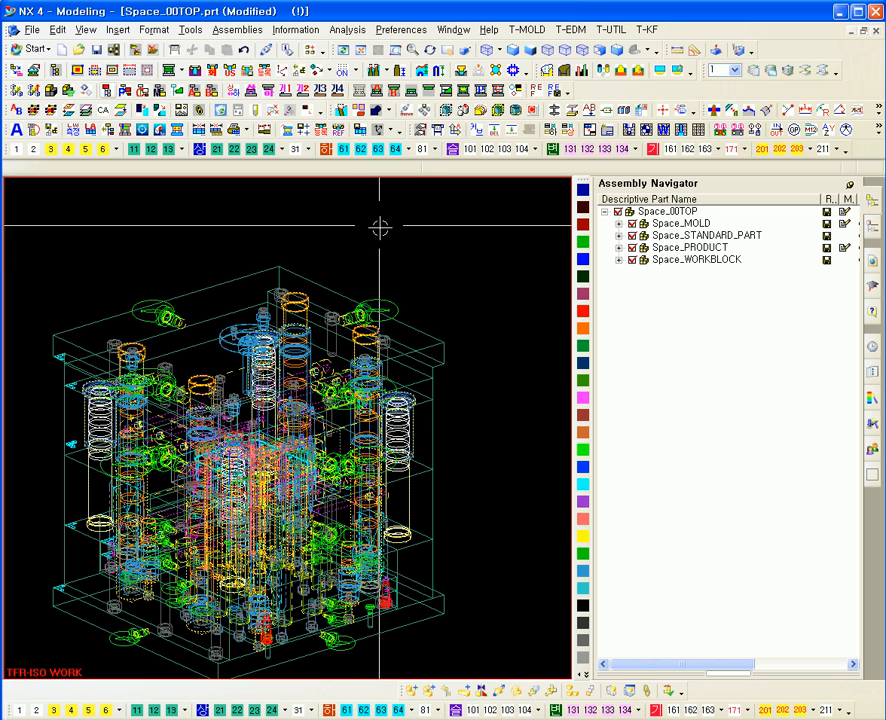
pyautogui.click(266, 129)
pyautogui.moveTo(163, 31); pyautogui.dragTo(347, 205)
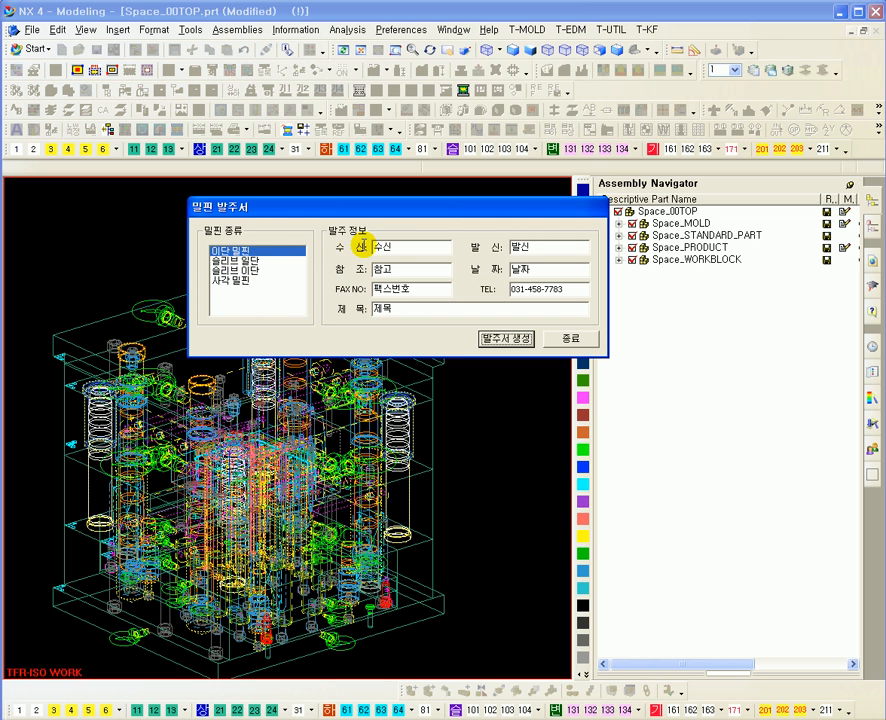
pyautogui.moveTo(419, 208); pyautogui.dragTo(458, 242)
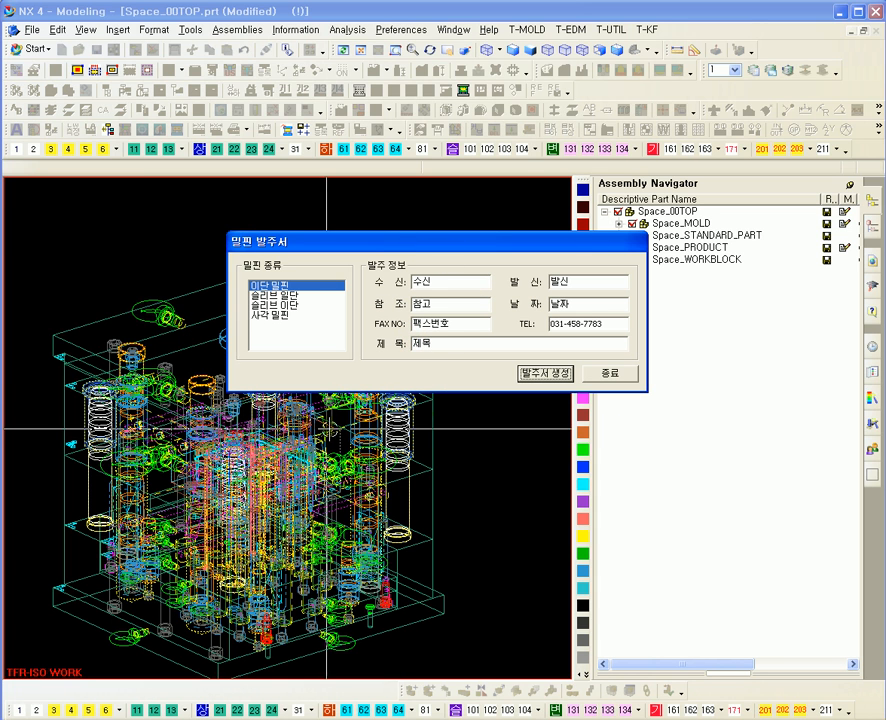
pyautogui.click(611, 373)
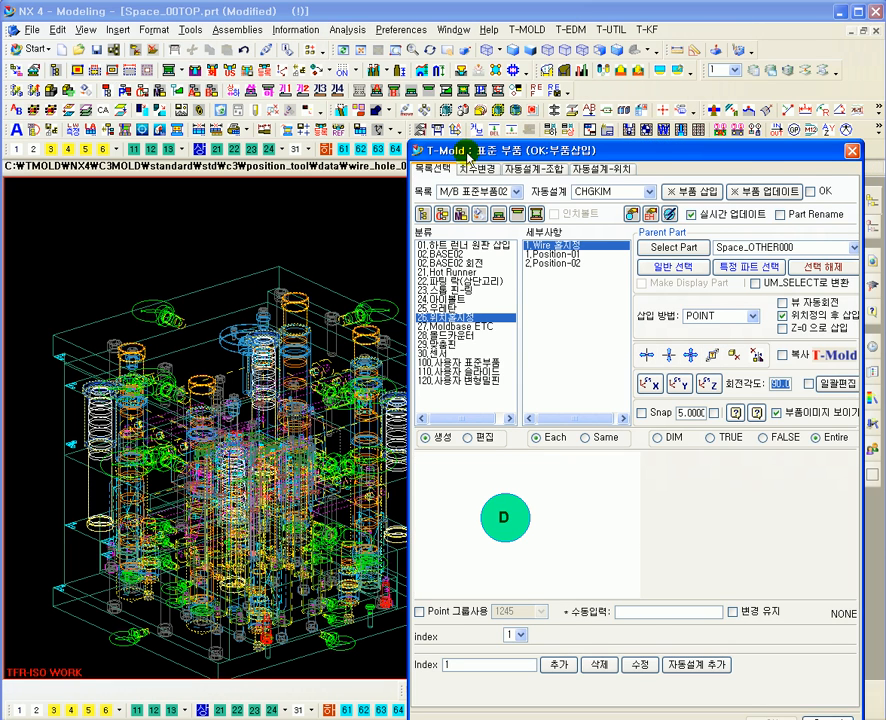
# In the T-Mold standard parts, choose the general (일반) sleeve type from the 밀핀, 핀 설계 list with index D-04.
pyautogui.moveTo(478, 151); pyautogui.dragTo(408, 51)
pyautogui.click(420, 91)
pyautogui.click(404, 208)
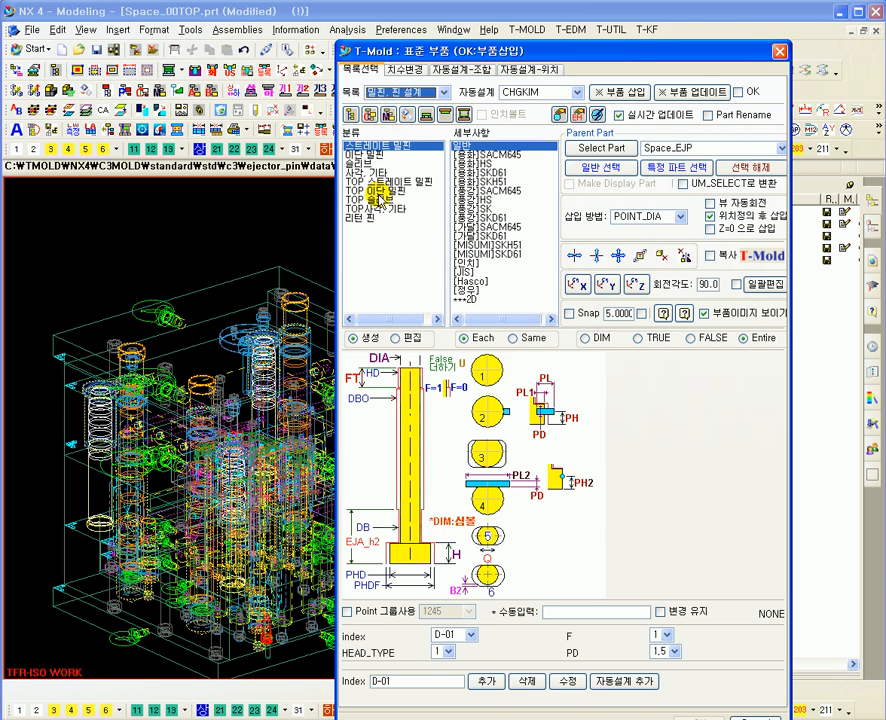
pyautogui.click(358, 163)
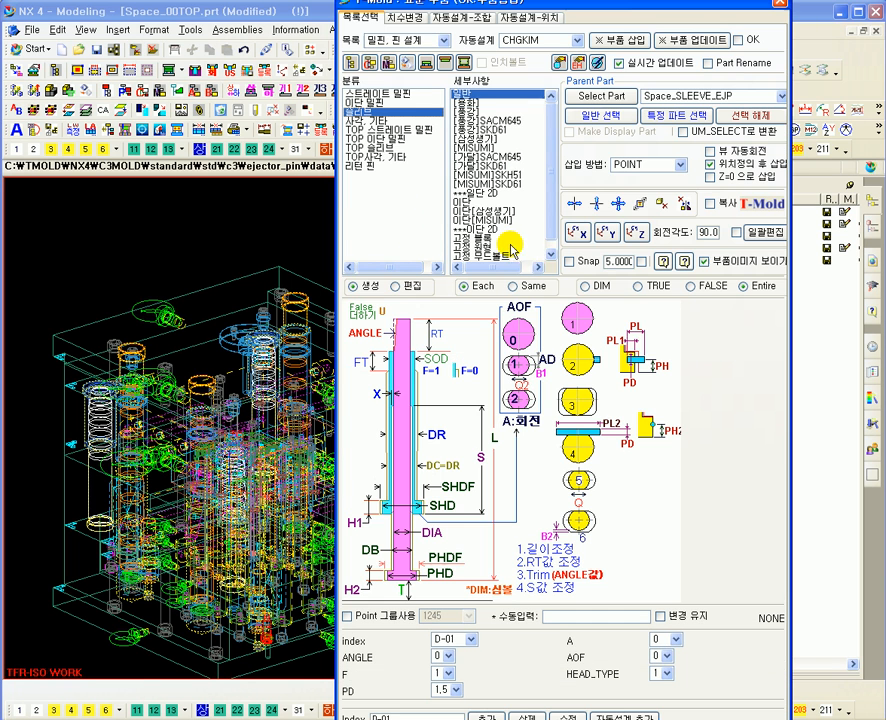
pyautogui.click(470, 639)
pyautogui.click(450, 531)
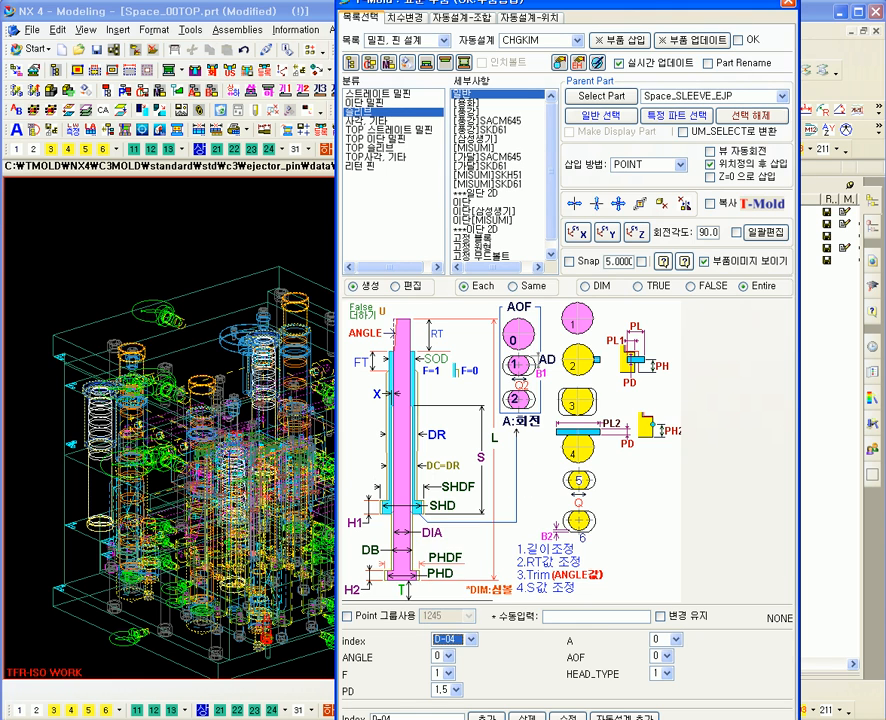
# Insert the D-04 sleeve ejector pin, reposition it at a point in the empty space beside the mold base, and close the standard parts.
pyautogui.click(622, 40)
pyautogui.click(389, 346)
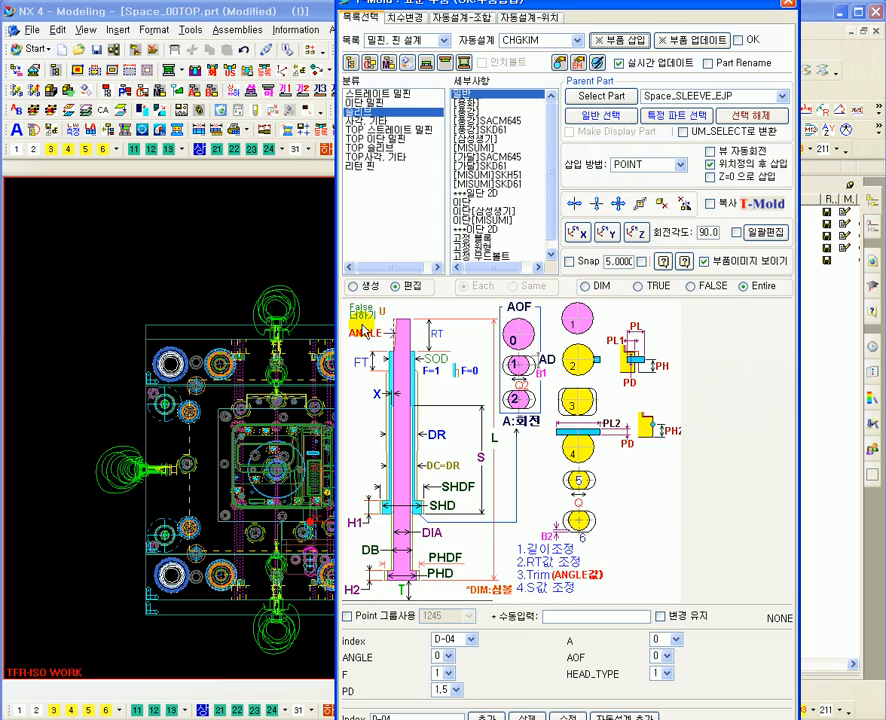
pyautogui.keyDown('shift'); pyautogui.moveTo(269, 442); pyautogui.dragTo(155, 335, button='middle'); pyautogui.keyUp('shift')
pyautogui.click(578, 204)
pyautogui.click(394, 418)
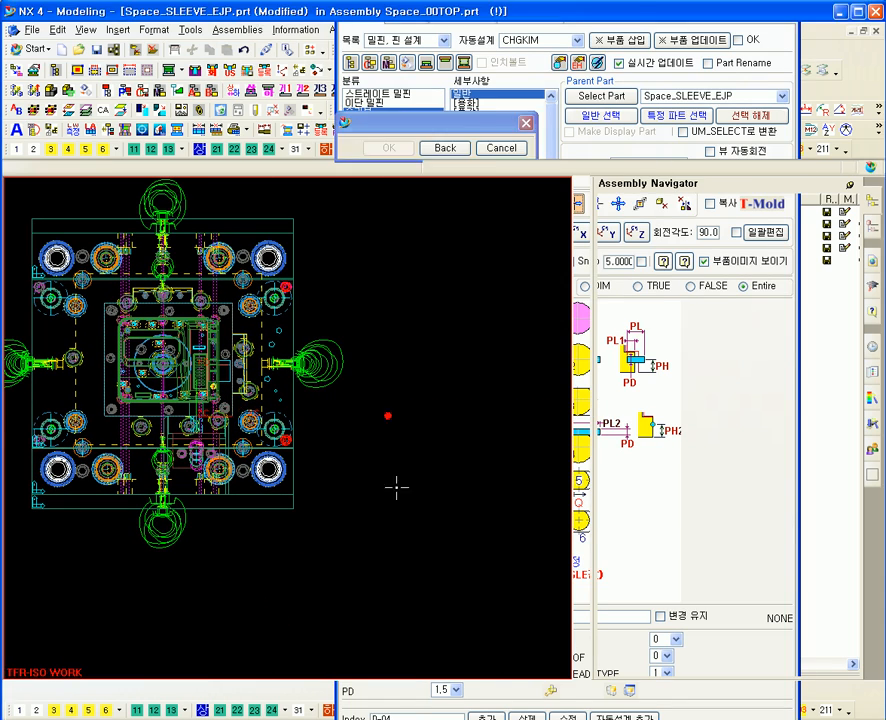
pyautogui.moveTo(263, 484); pyautogui.dragTo(275, 335, button='middle')
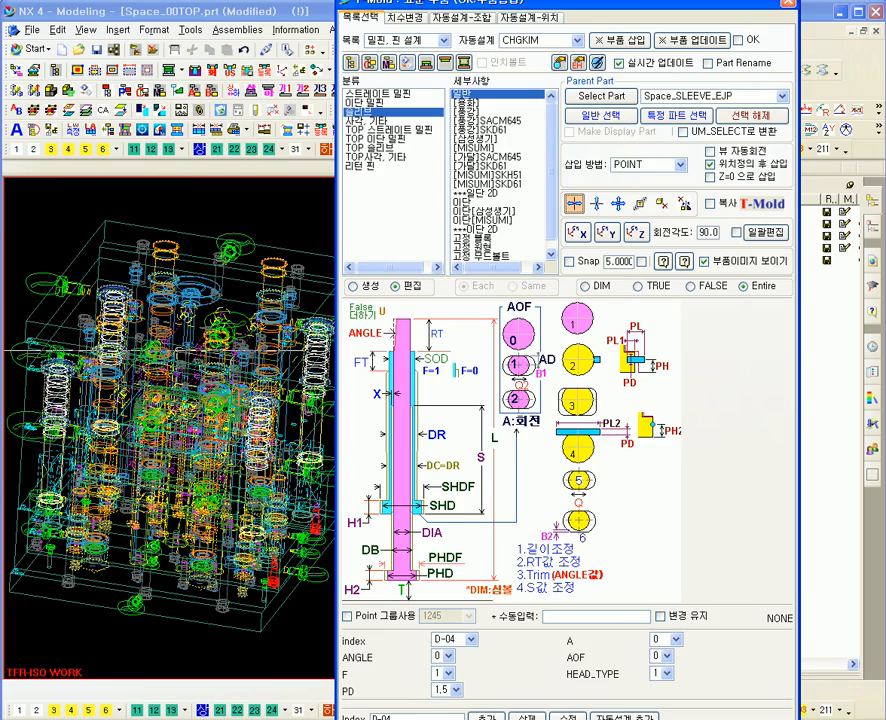
pyautogui.click(789, 3)
pyautogui.moveTo(475, 469); pyautogui.dragTo(413, 492, button='middle')
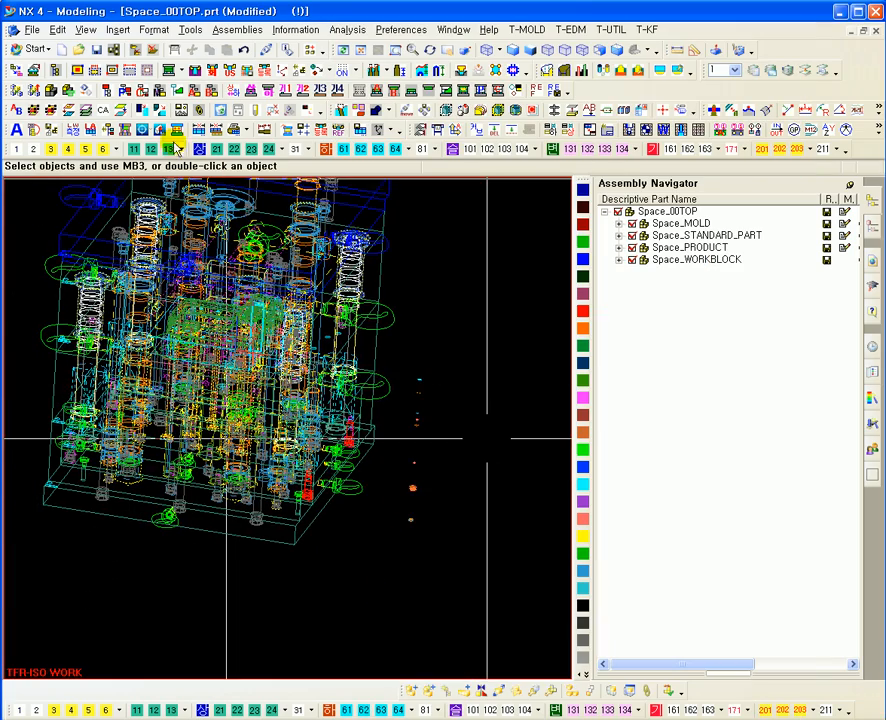
# Replace the reference sets of the inserted sleeve ejector pin assembly beside the mold to show its pin geometry, starting with FALSE.
pyautogui.rightClick(410, 385)
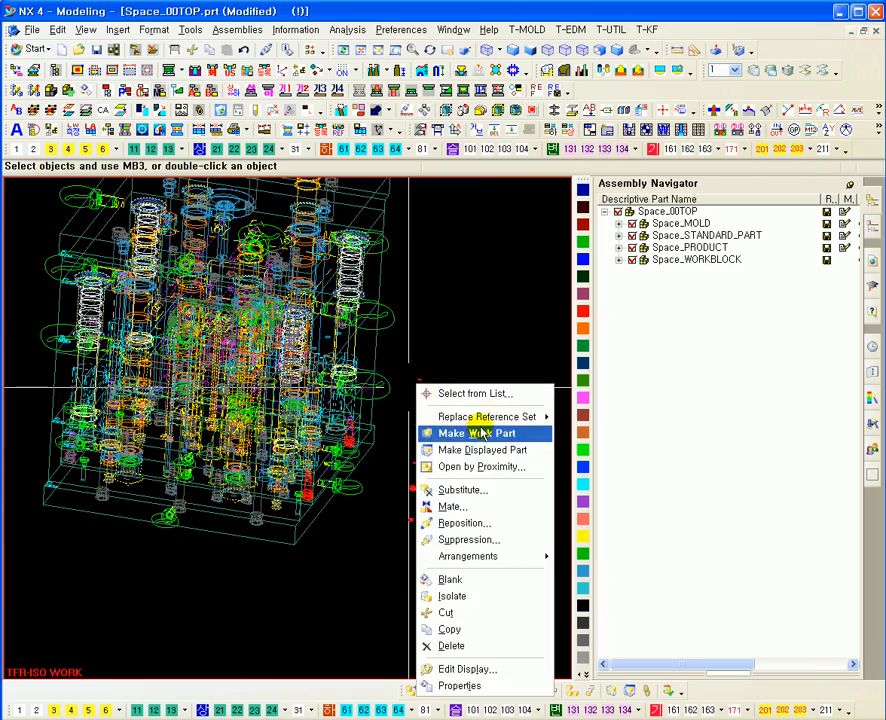
pyautogui.moveTo(484, 418)
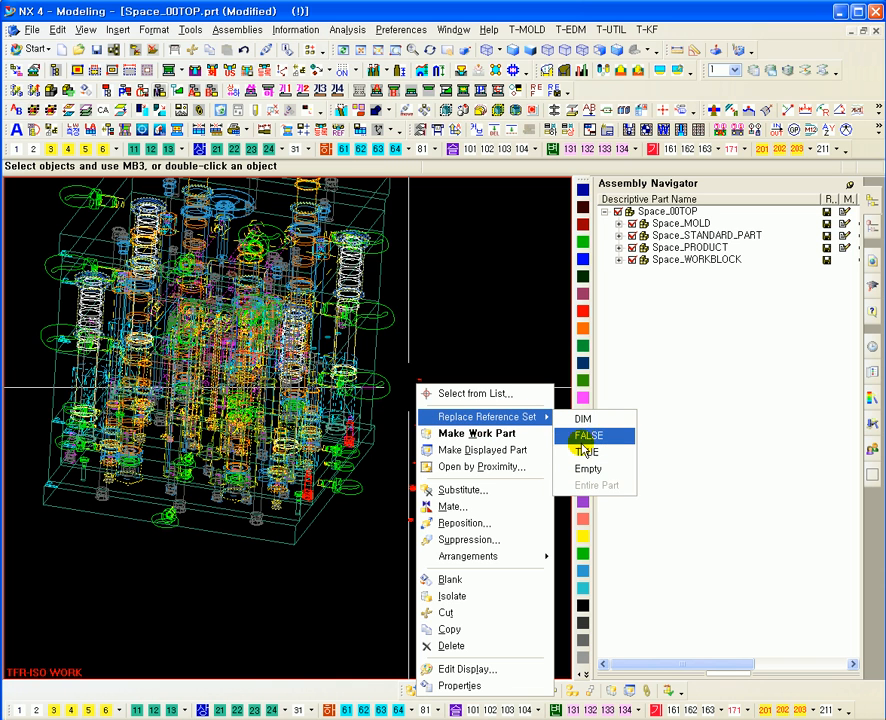
pyautogui.click(585, 437)
pyautogui.rightClick(418, 392)
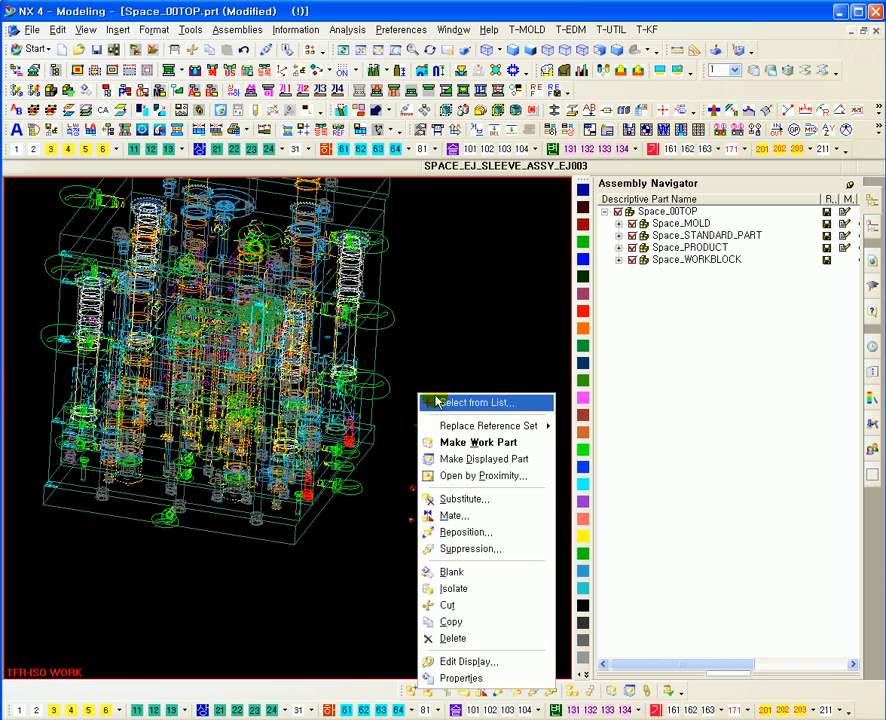
pyautogui.moveTo(489, 430)
pyautogui.click(618, 478)
pyautogui.moveTo(484, 448); pyautogui.dragTo(437, 393, button='middle')
pyautogui.keyDown('shift'); pyautogui.moveTo(462, 227); pyautogui.dragTo(450, 290, button='middle'); pyautogui.keyUp('shift')
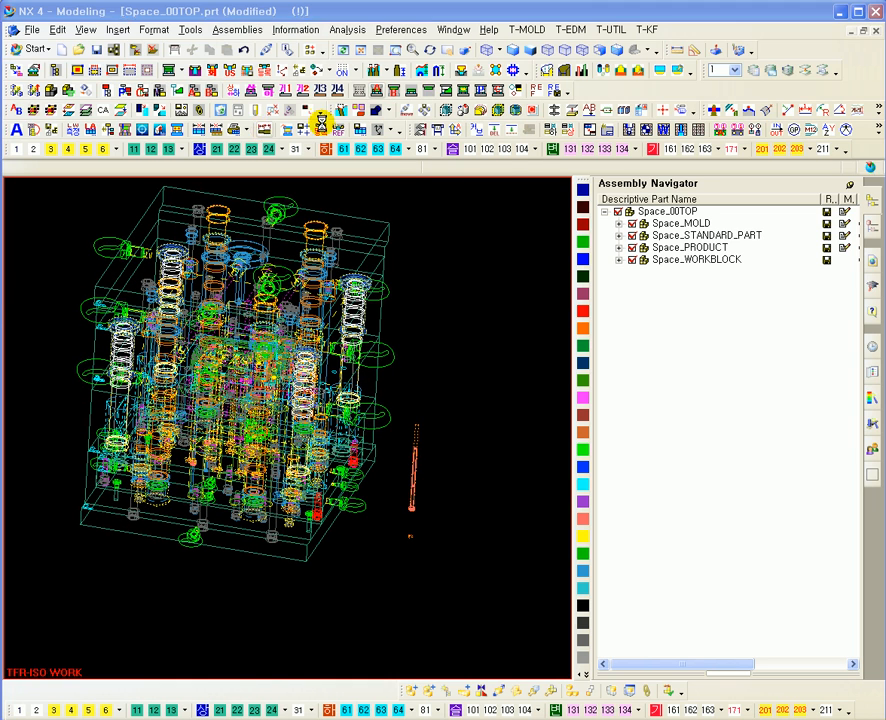
pyautogui.moveTo(231, 26); pyautogui.dragTo(373, 108)
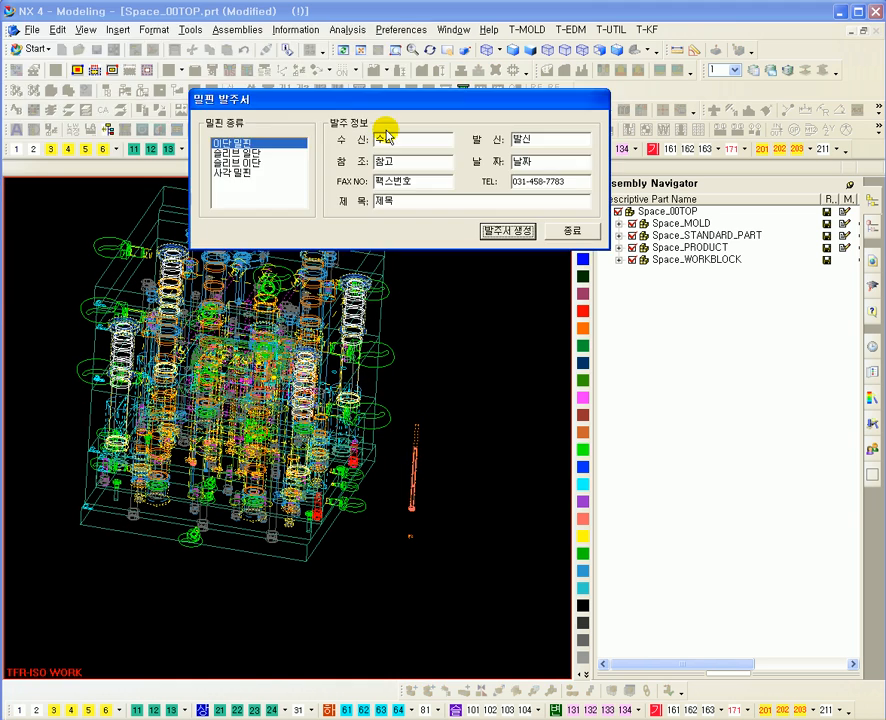
pyautogui.moveTo(82, 232); pyautogui.dragTo(459, 570)
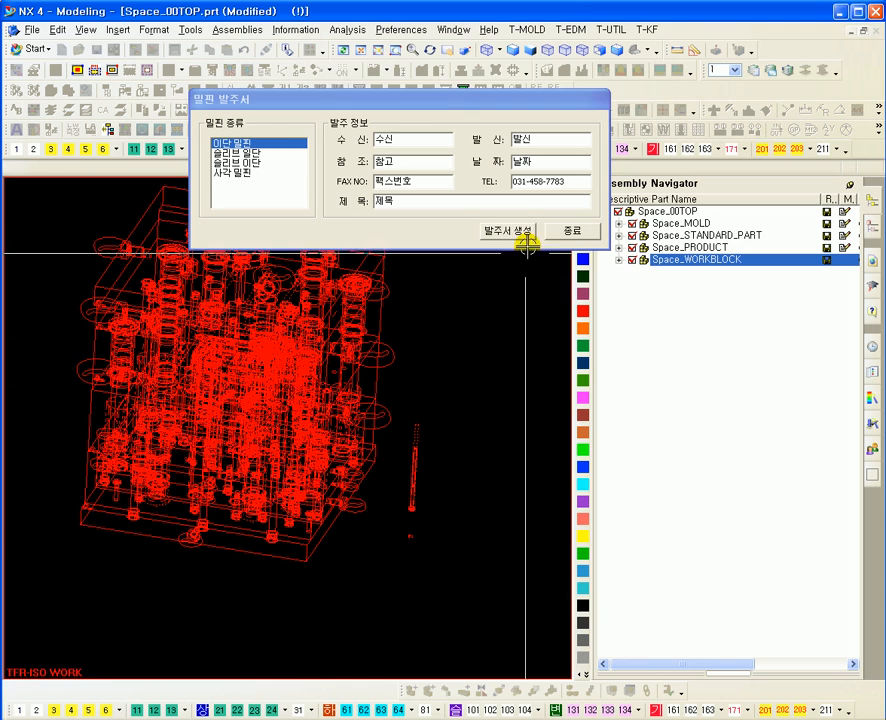
pyautogui.click(569, 229)
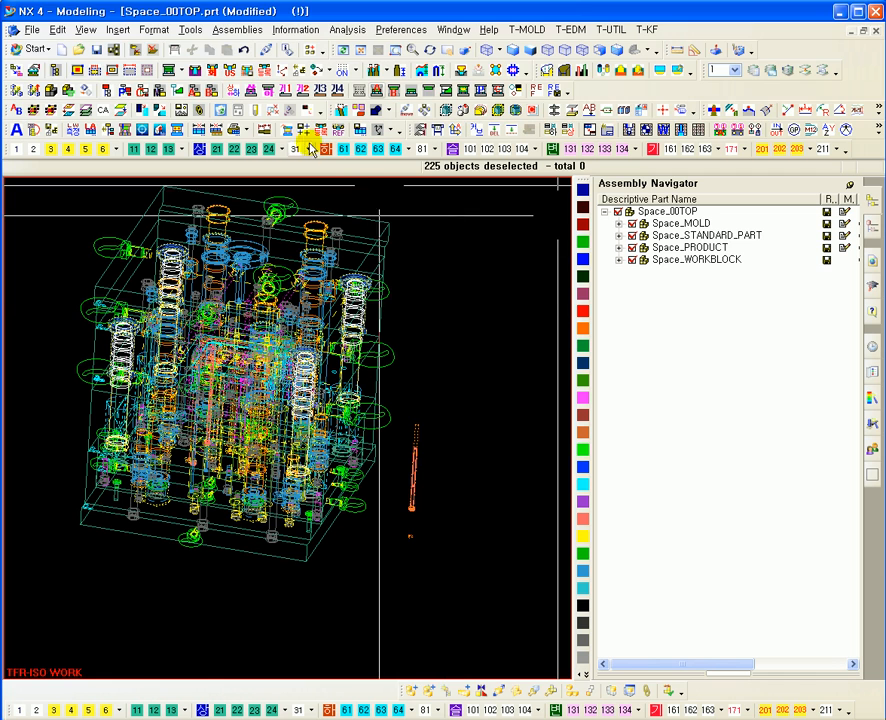
# Open the ejector pin order form (밀핀 발주서), set the pin type to 슬리브 일단 and select the sleeve pin beside the mold.
pyautogui.click(264, 130)
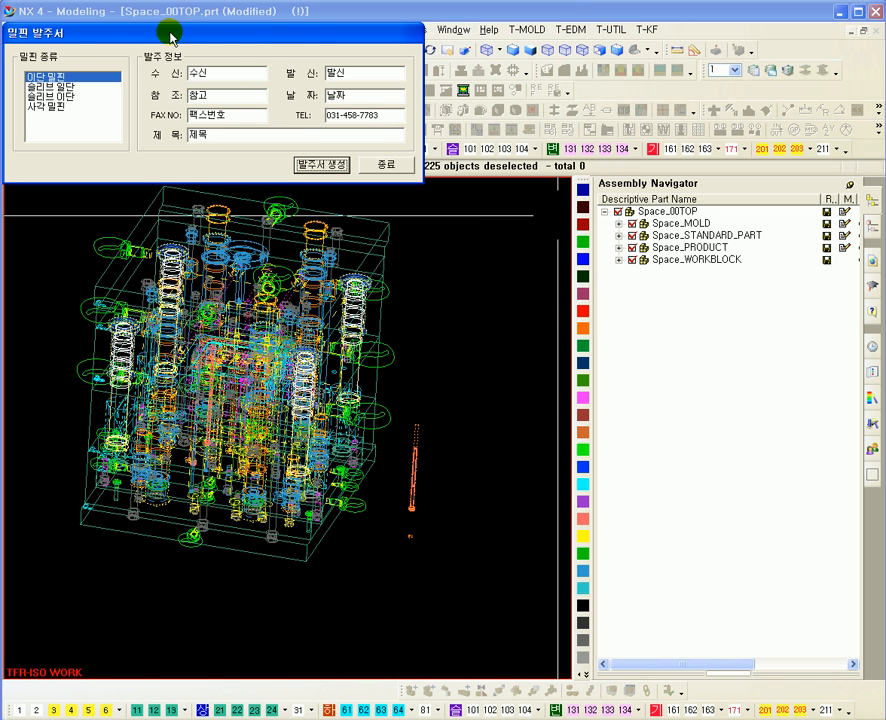
pyautogui.moveTo(160, 33); pyautogui.dragTo(355, 170)
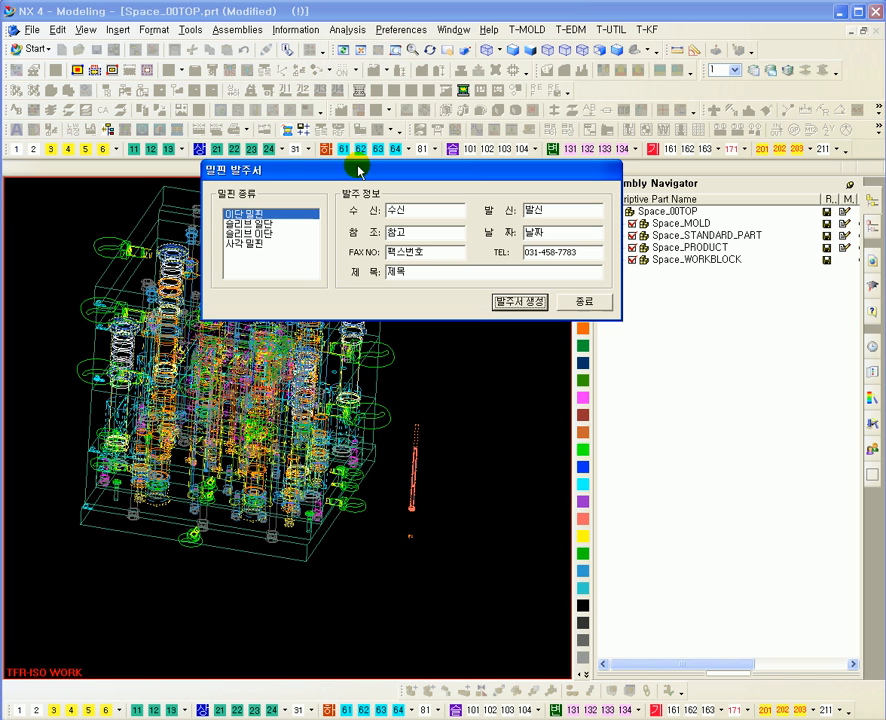
pyautogui.click(414, 441)
pyautogui.moveTo(402, 417); pyautogui.dragTo(463, 602)
pyautogui.moveTo(472, 449); pyautogui.dragTo(422, 408, button='middle')
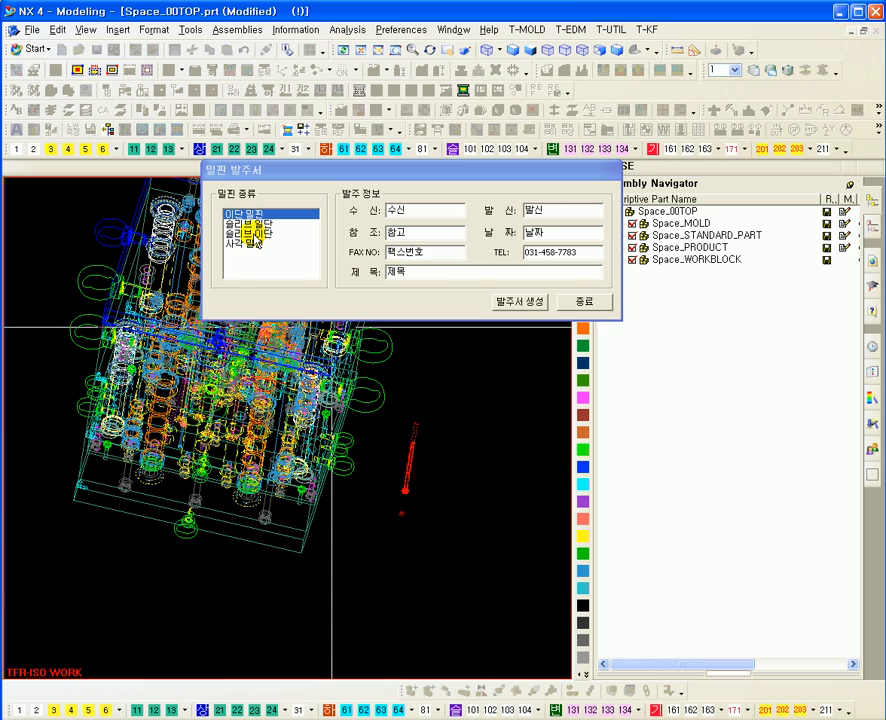
pyautogui.click(255, 224)
pyautogui.moveTo(402, 410); pyautogui.dragTo(461, 573)
pyautogui.keyDown('shift'); pyautogui.moveTo(497, 466); pyautogui.dragTo(476, 437, button='middle'); pyautogui.keyUp('shift')
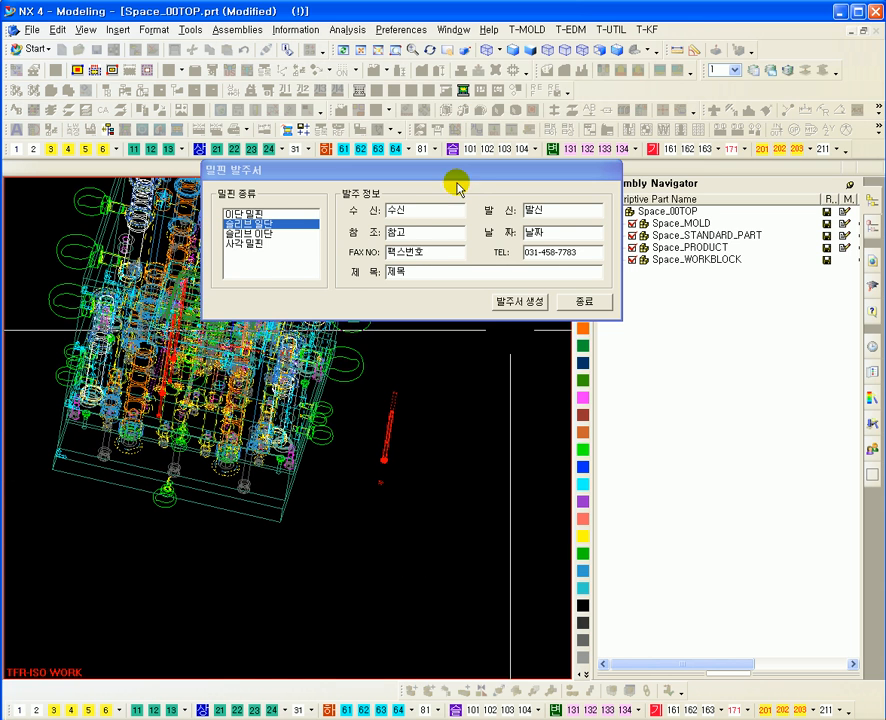
# Title the order 슬리브일단, generate it and save it as the Excel file 123 in the T-MOLD folder.
pyautogui.moveTo(456, 172); pyautogui.dragTo(452, 191)
pyautogui.moveTo(407, 293); pyautogui.dragTo(378, 297)
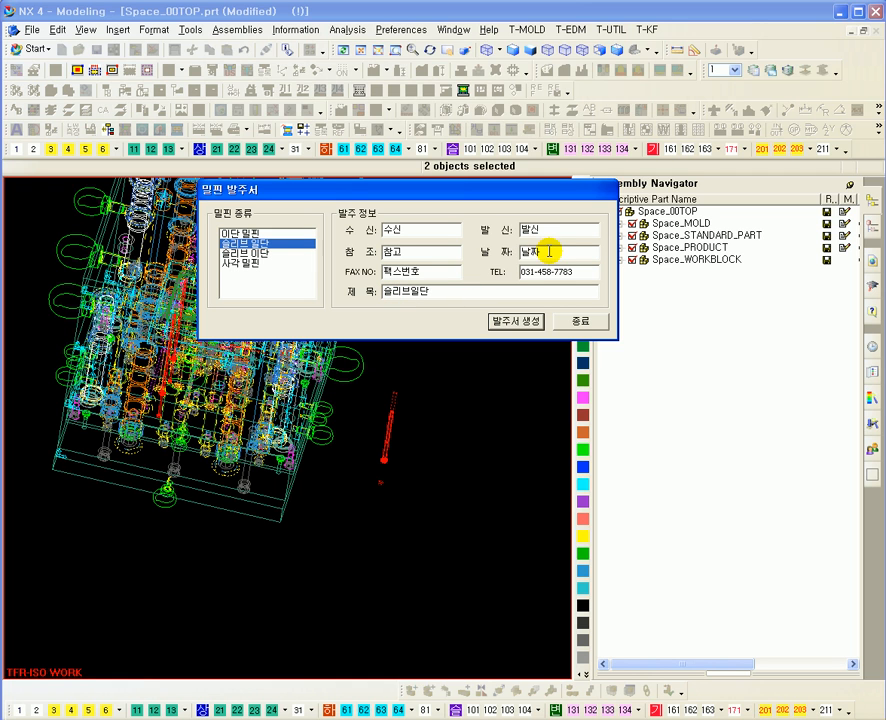
pyautogui.moveTo(550, 230); pyautogui.dragTo(513, 241)
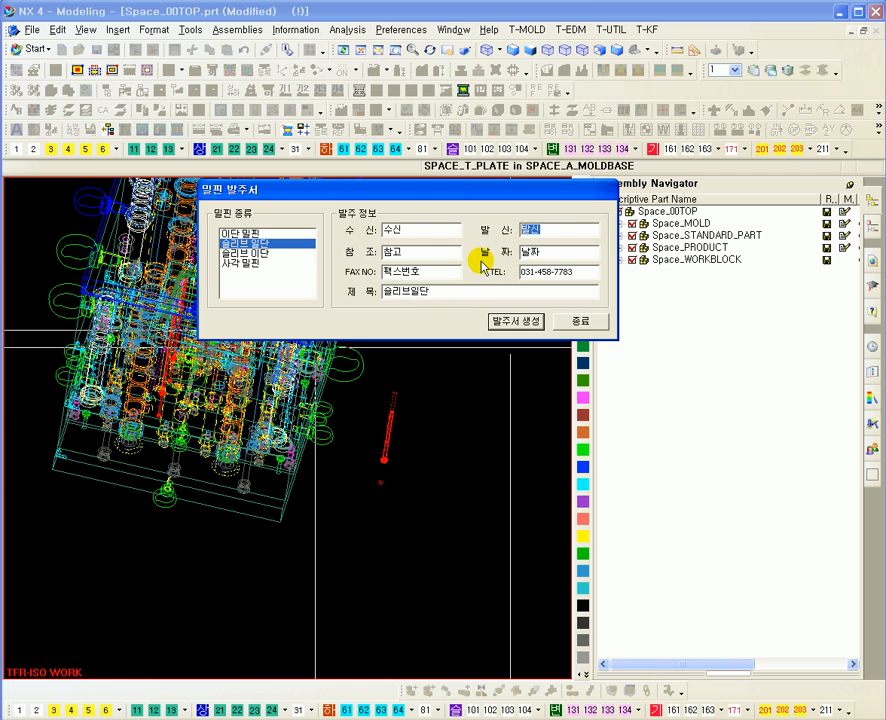
pyautogui.click(527, 322)
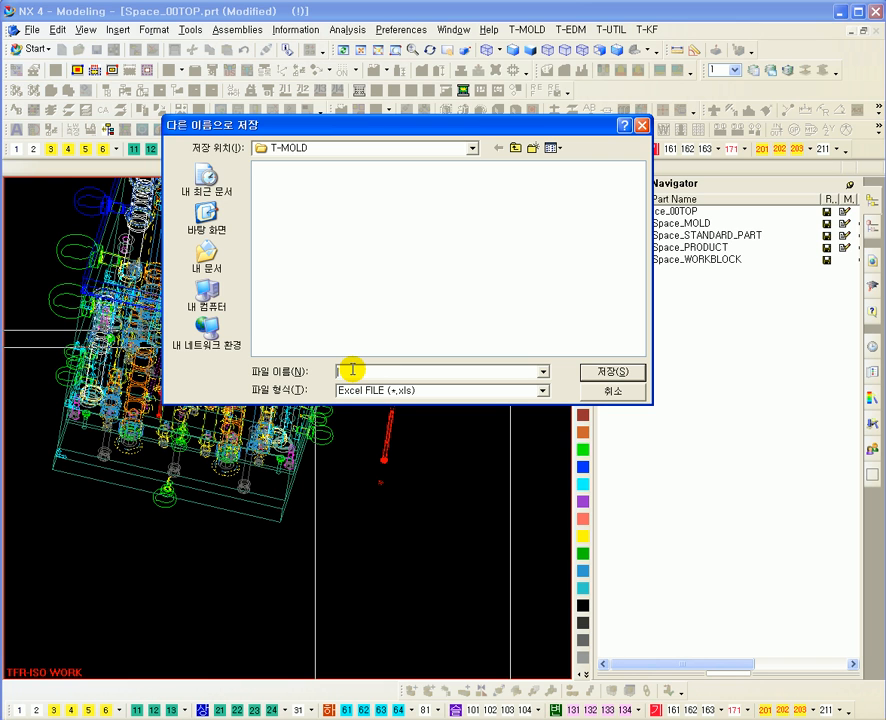
pyautogui.write('123')
pyautogui.press('Return')
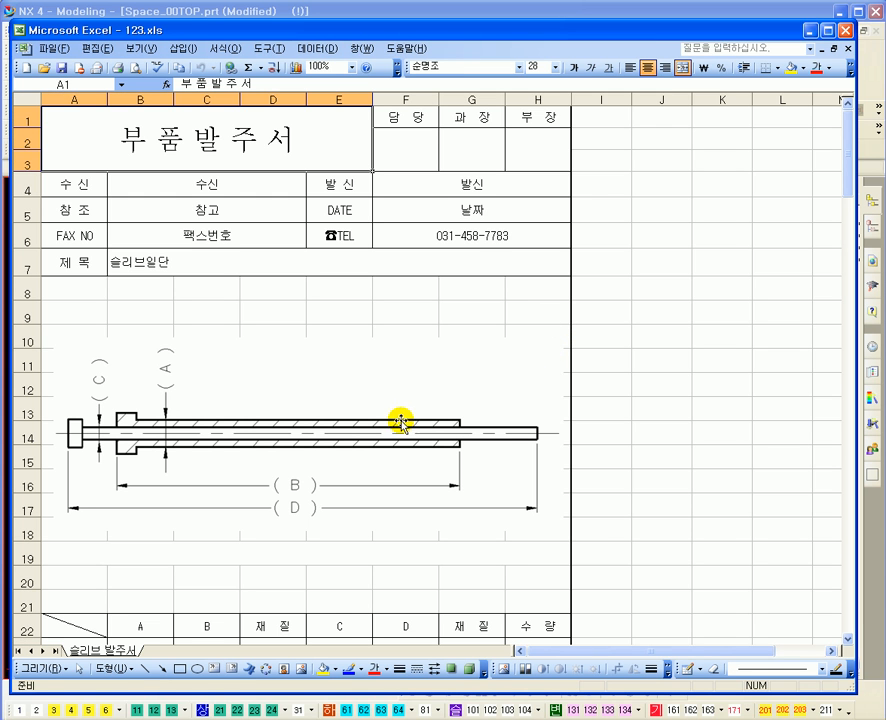
# Examine the sleeve drawing and the dimension, material and quantity table in the 123.xls order sheet, closing the sheet and the order form.
pyautogui.click(386, 372)
pyautogui.scroll(-2, 242, 427)
pyautogui.scroll(-2, 242, 427)
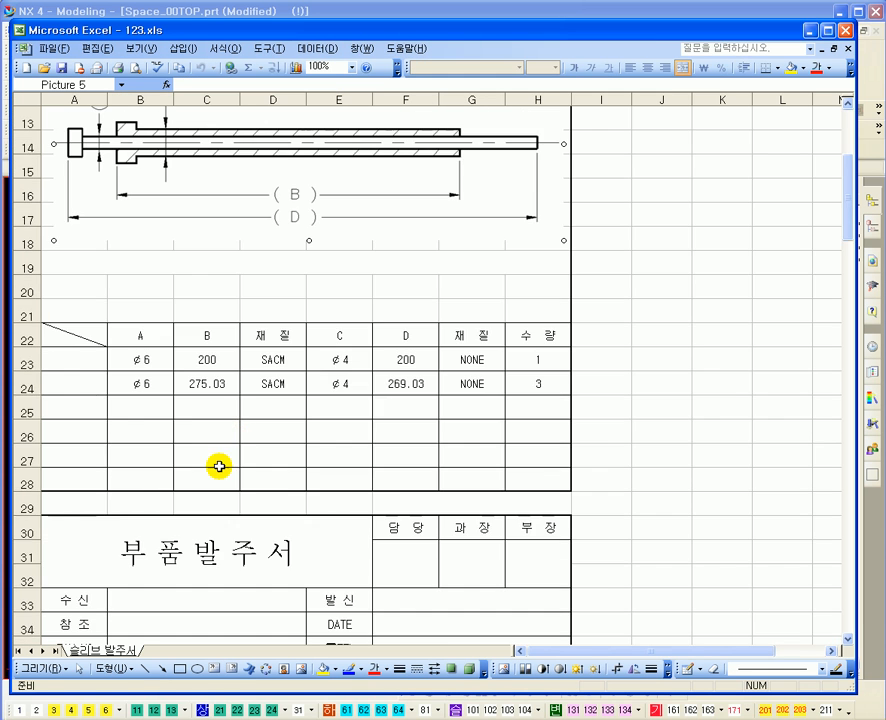
pyautogui.scroll(2, 216, 410)
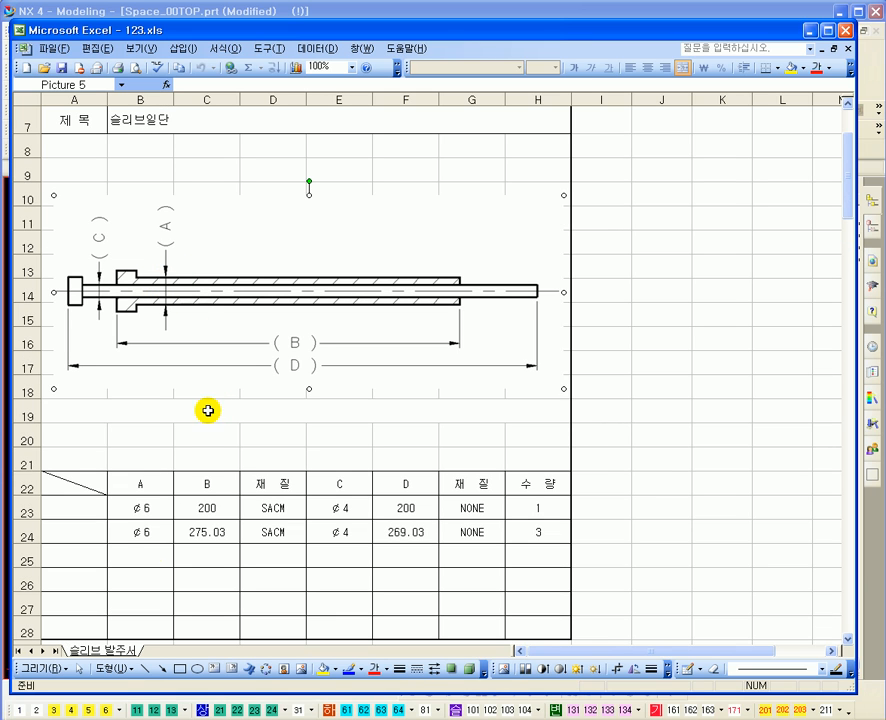
pyautogui.click(138, 530)
pyautogui.click(206, 514)
pyautogui.click(206, 532)
pyautogui.click(277, 531)
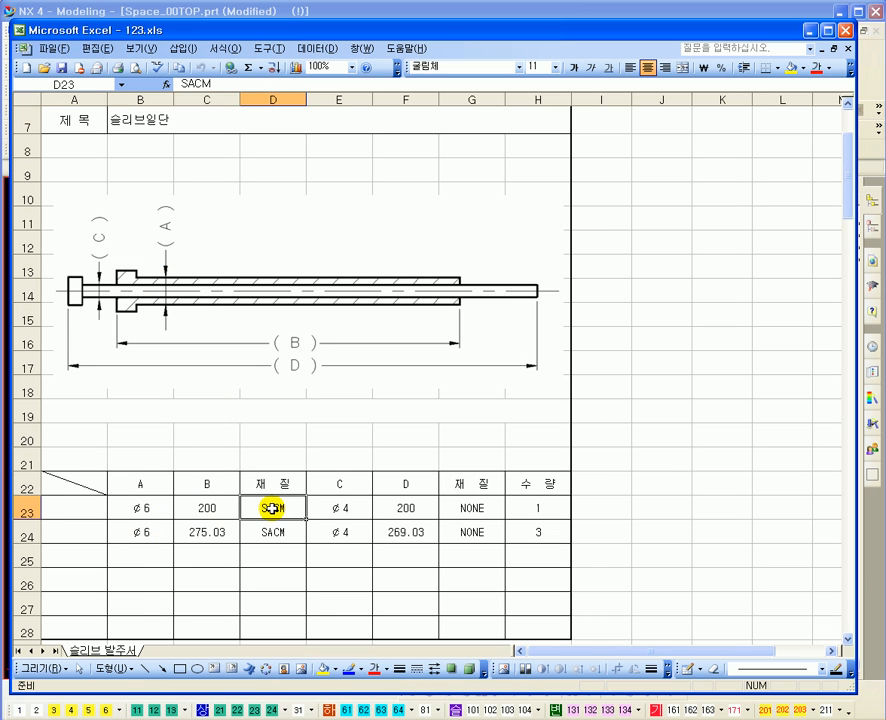
pyautogui.click(345, 532)
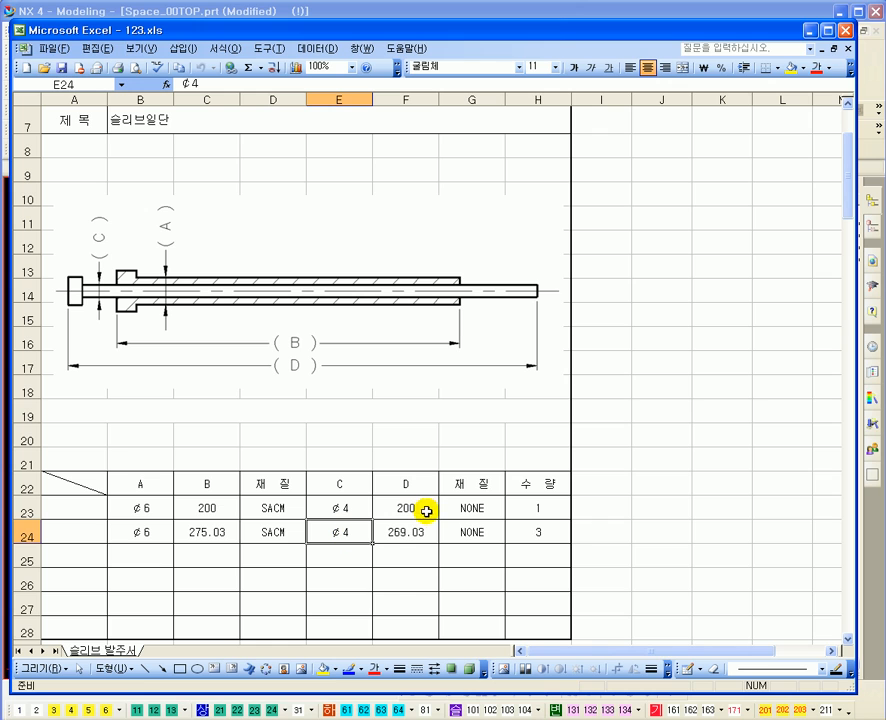
pyautogui.click(846, 32)
pyautogui.click(568, 321)
pyautogui.moveTo(443, 289); pyautogui.dragTo(432, 367, button='middle')
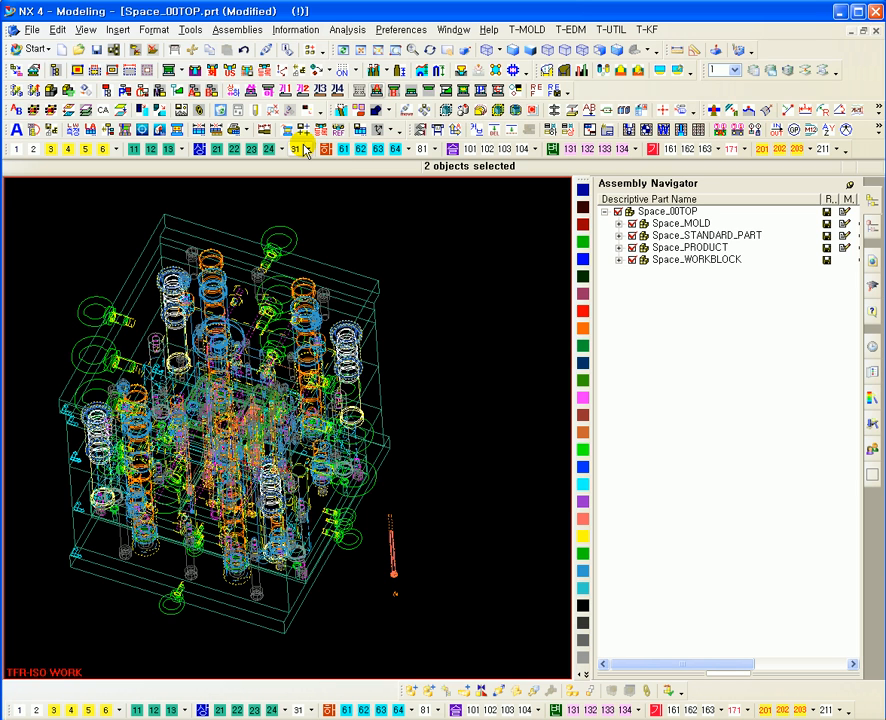
pyautogui.moveTo(310, 300); pyautogui.dragTo(412, 334, button='middle')
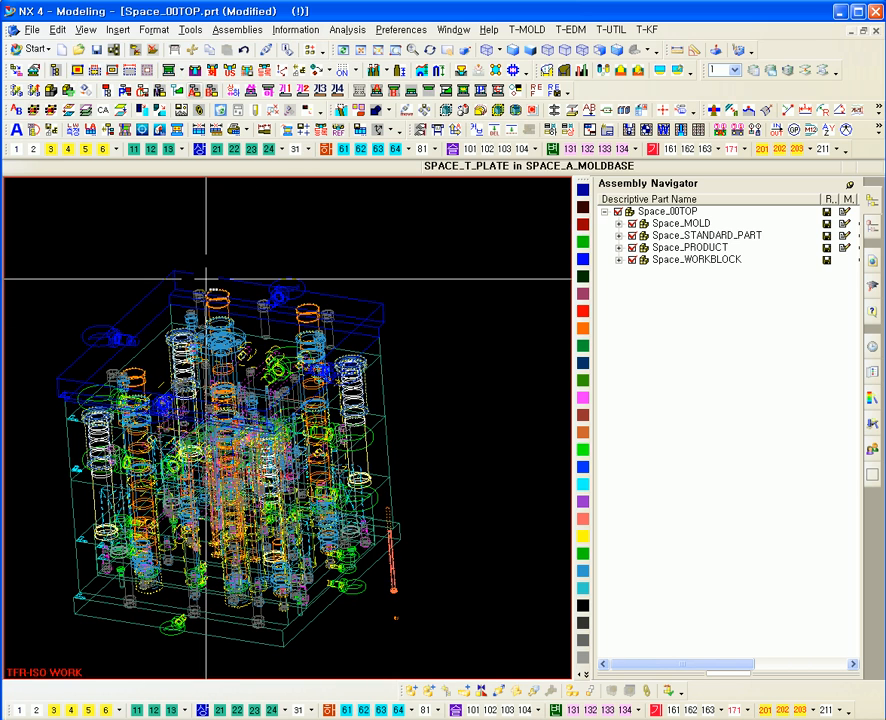
pyautogui.press('Home')
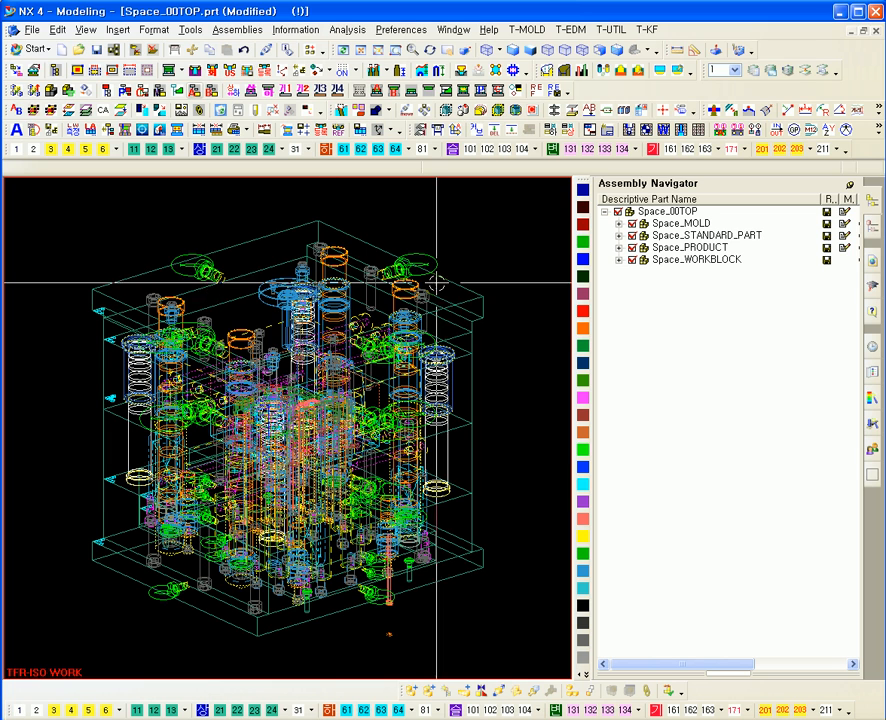
pyautogui.moveTo(510, 320); pyautogui.dragTo(494, 356, button='middle')
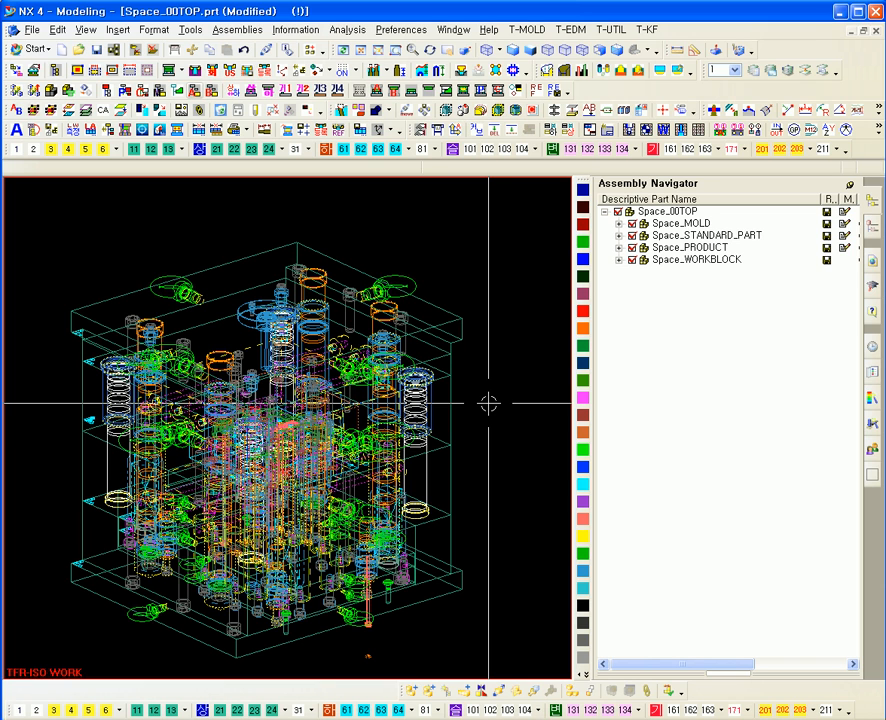
pyautogui.moveTo(481, 457); pyautogui.dragTo(459, 390, button='middle')
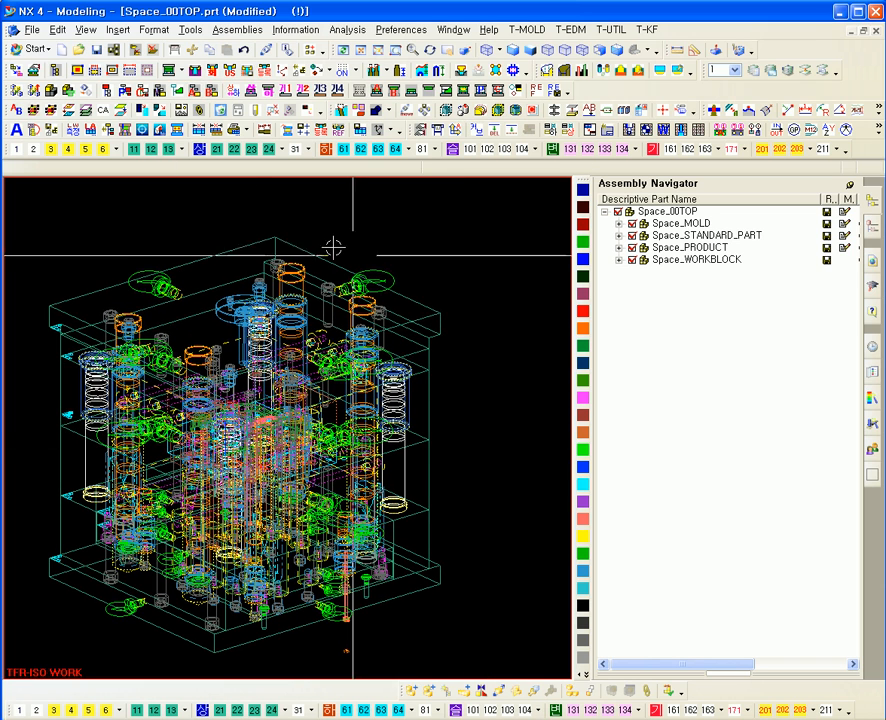
# Export the mold's top plate as a Parasolid text file named 222 in the T-MOLD folder.
pyautogui.click(33, 30)
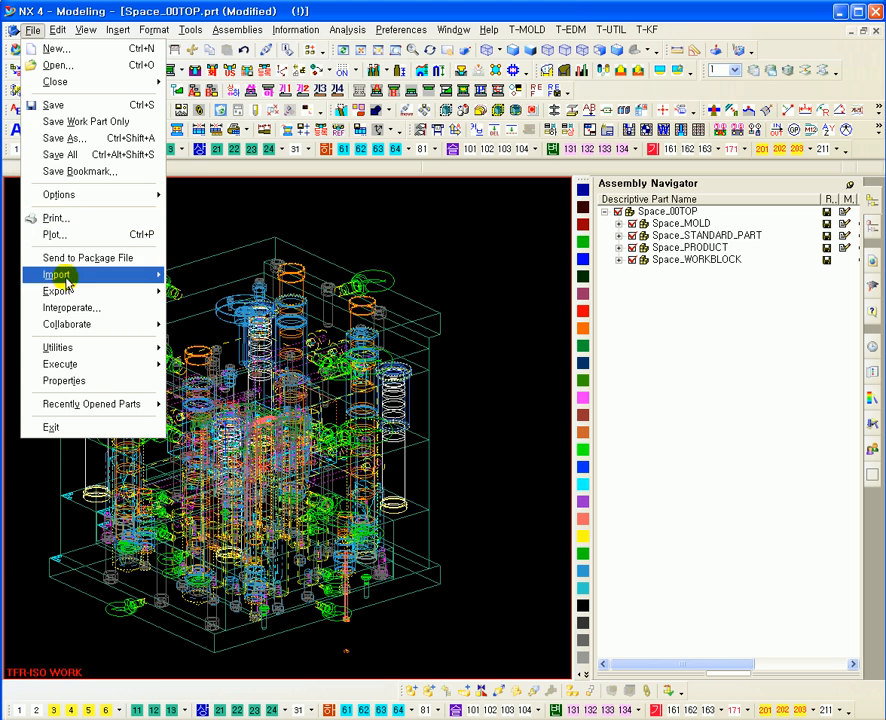
pyautogui.moveTo(70, 292)
pyautogui.click(200, 314)
pyautogui.middleClick(265, 248)
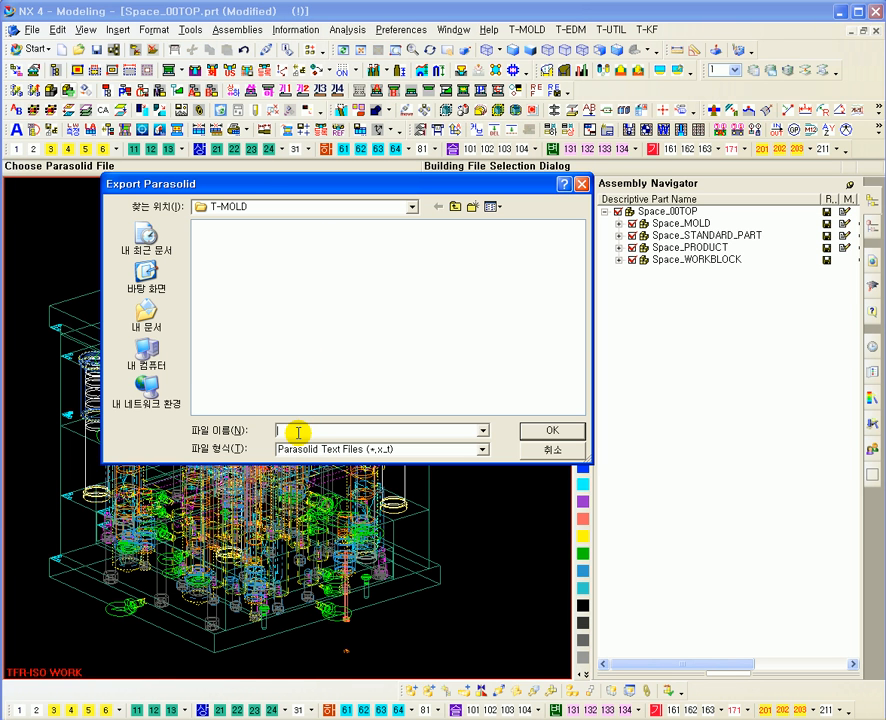
pyautogui.write('222')
pyautogui.click(552, 434)
# Create a new part file named 11 in millimetres in the SPACE folder.
pyautogui.click(62, 49)
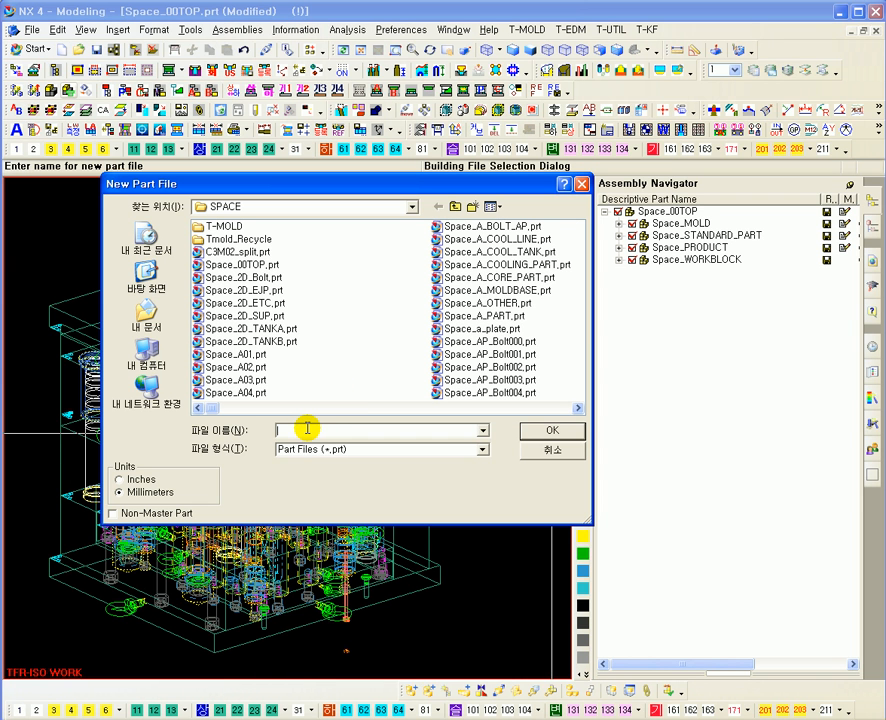
pyautogui.write('11')
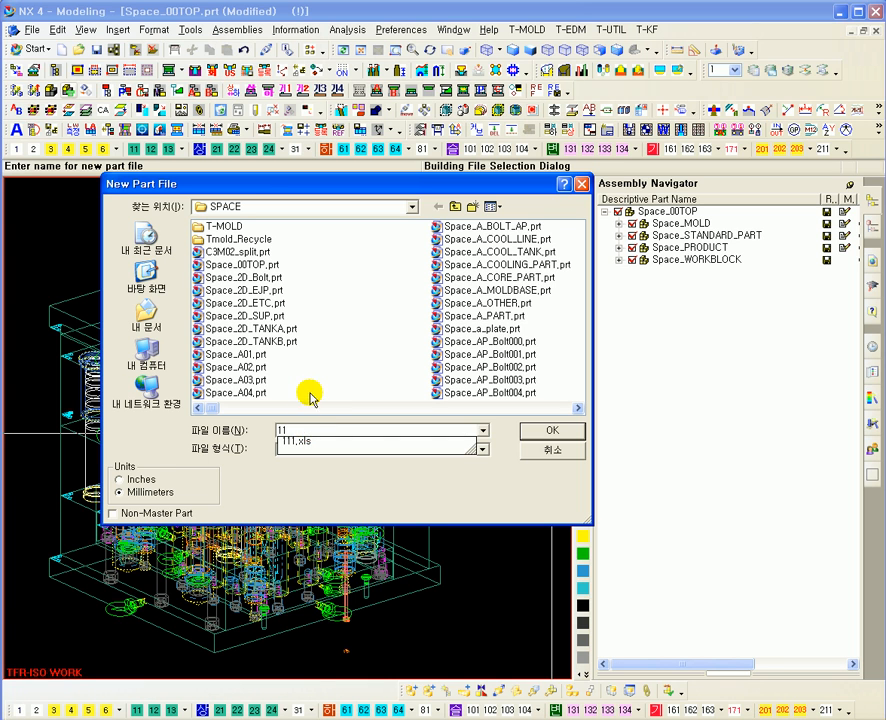
pyautogui.press('Return')
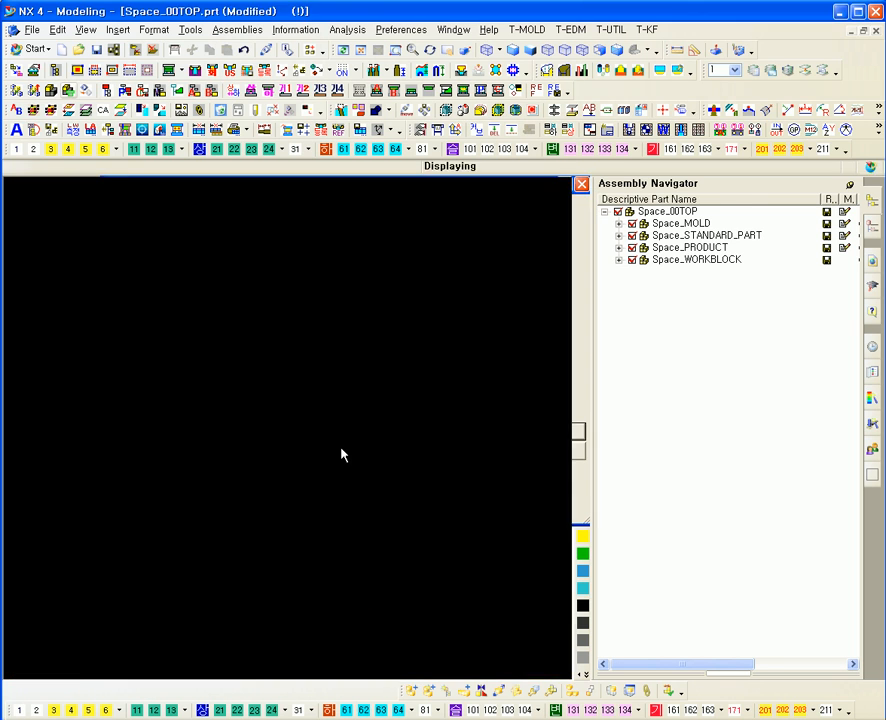
pyautogui.click(32, 30)
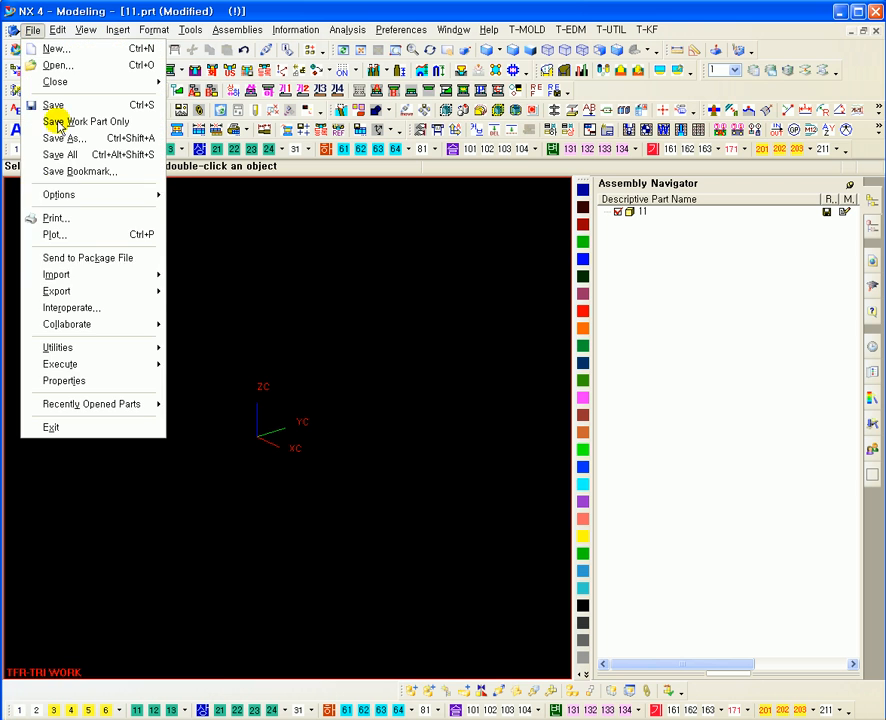
pyautogui.moveTo(71, 291)
pyautogui.click(203, 311)
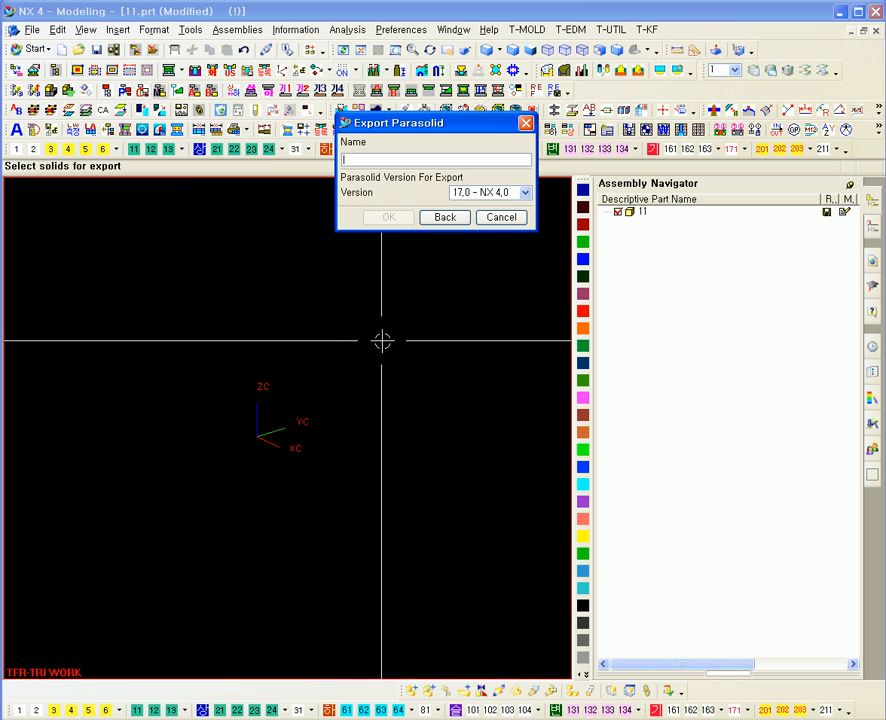
pyautogui.click(486, 217)
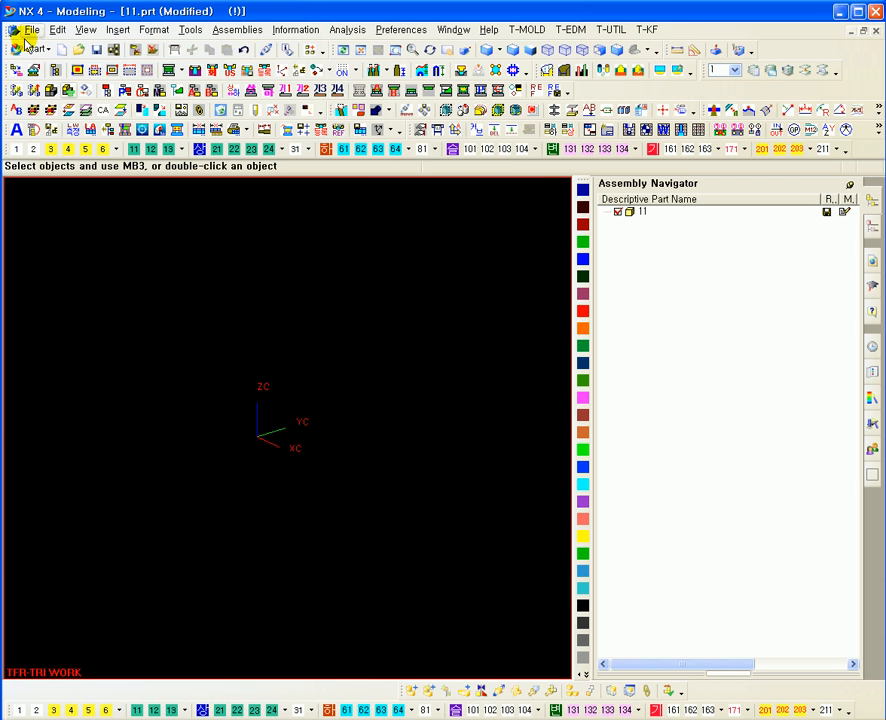
# Import the exported top plate's Parasolid file from the T-MOLD folder into the new part 11.
pyautogui.click(32, 30)
pyautogui.moveTo(104, 278)
pyautogui.click(203, 290)
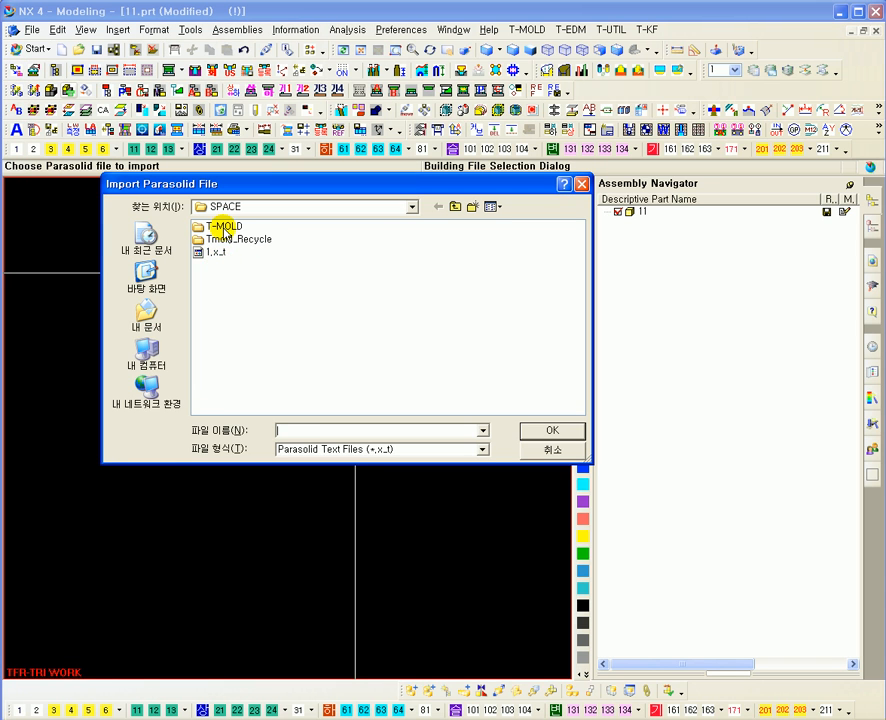
pyautogui.doubleClick(214, 227)
pyautogui.doubleClick(219, 228)
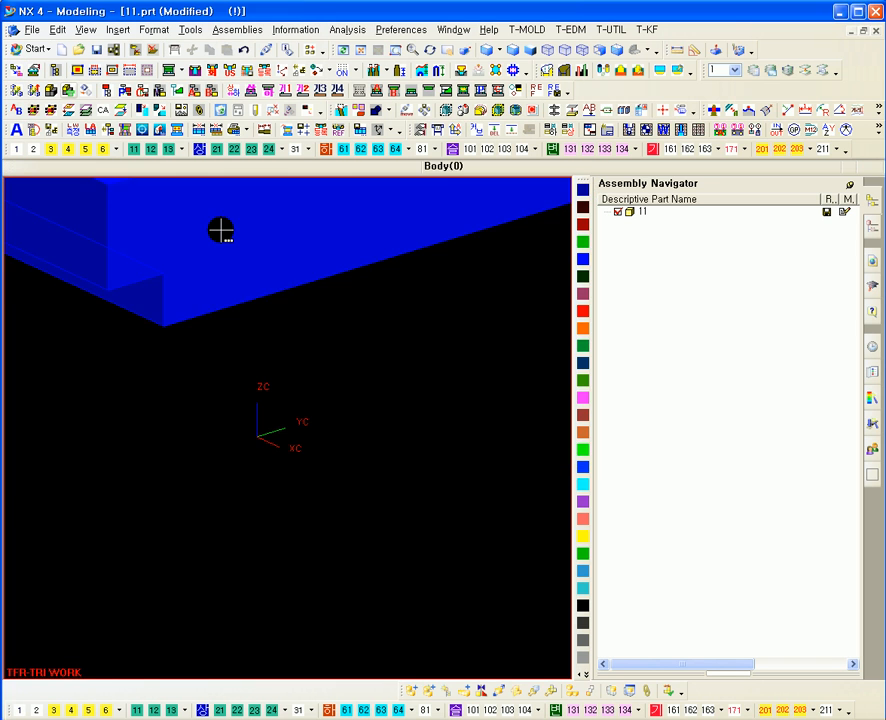
pyautogui.keyDown('shift'); pyautogui.moveTo(421, 591); pyautogui.dragTo(373, 512, button='middle'); pyautogui.keyUp('shift')
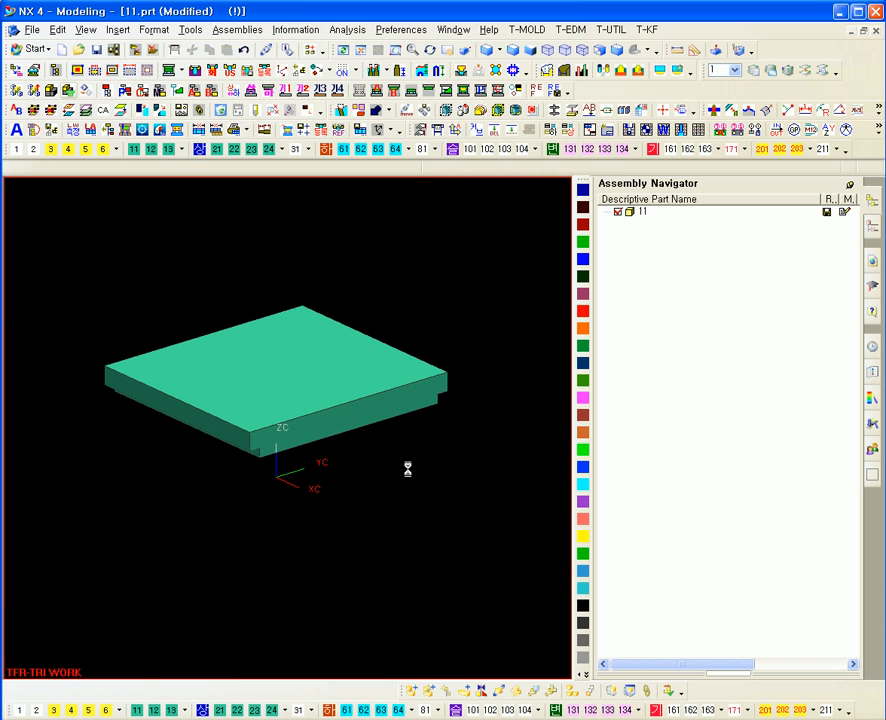
# Save part 11 and switch to the Top assembly.
pyautogui.moveTo(415, 445); pyautogui.dragTo(411, 506, button='middle')
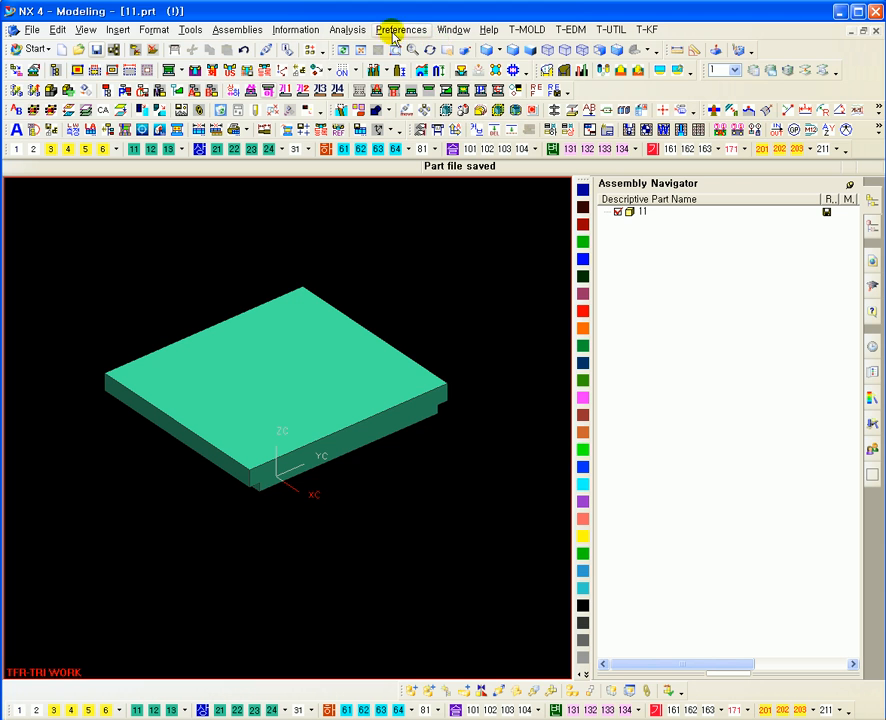
pyautogui.click(454, 30)
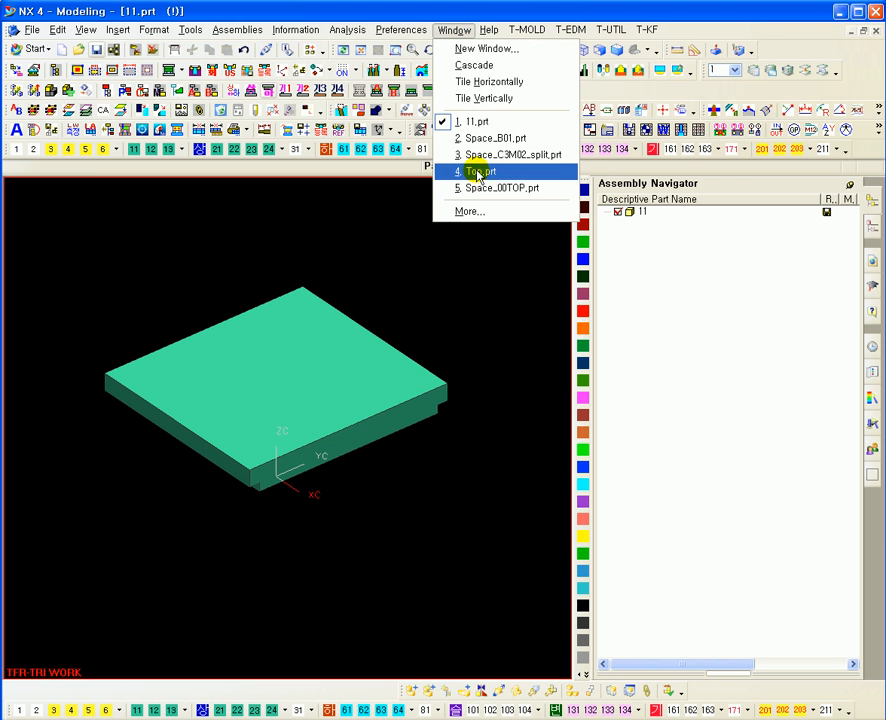
pyautogui.click(476, 172)
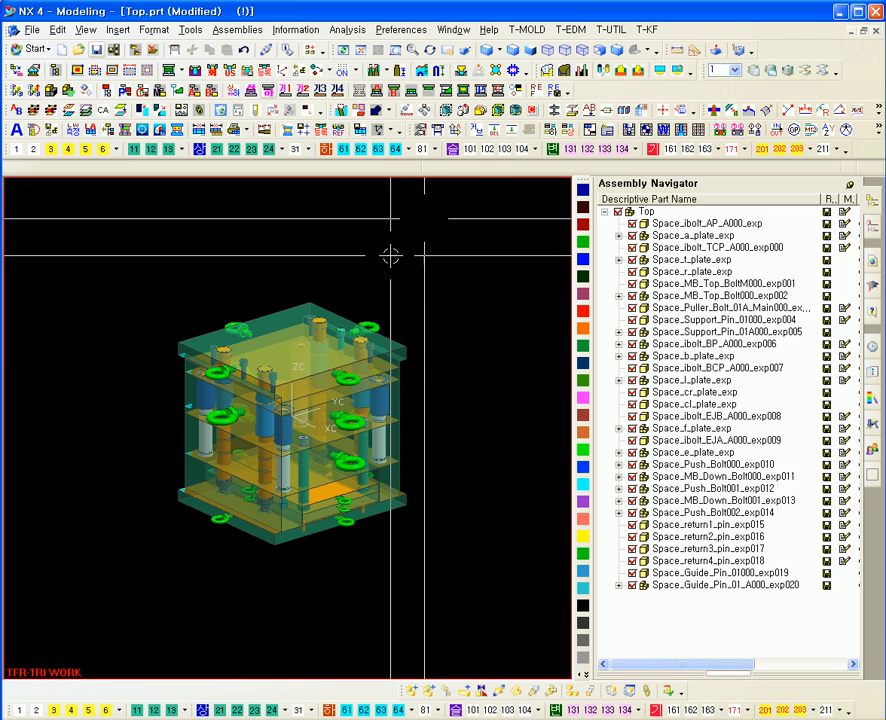
# Hide the mold's top plate component, Space_t_plate_exp, in the assembly.
pyautogui.scroll(-3, 335, 303)
pyautogui.rightClick(300, 339)
pyautogui.moveTo(378, 368)
pyautogui.click(471, 400)
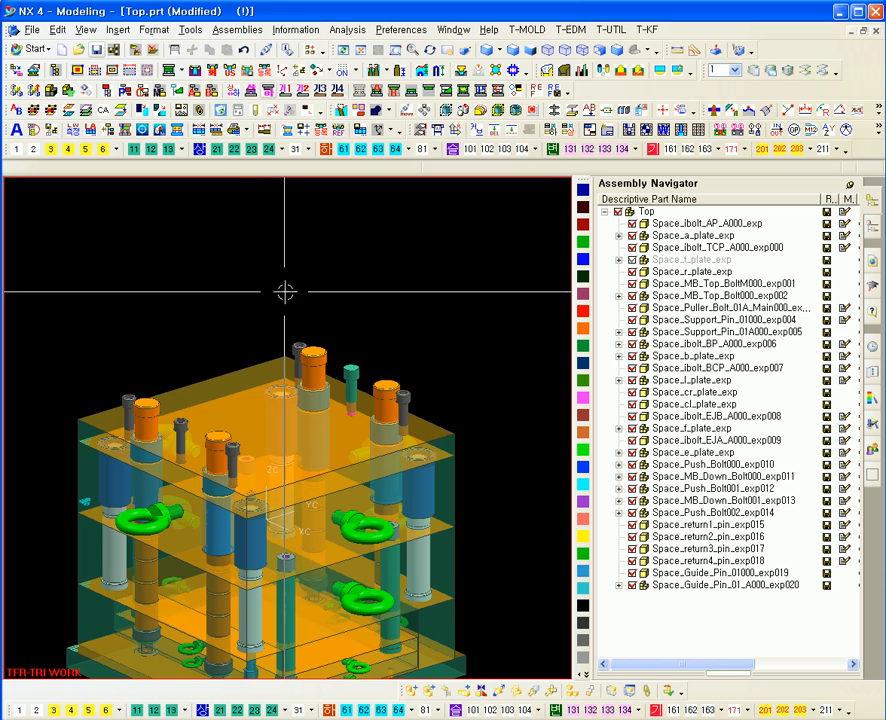
pyautogui.scroll(3, 208, 291)
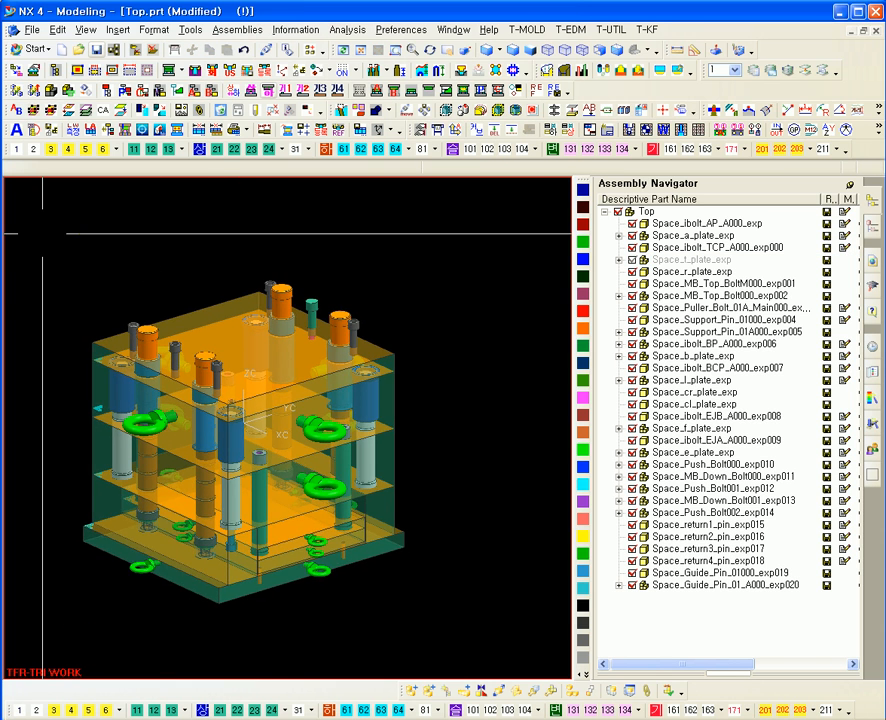
pyautogui.keyDown('shift'); pyautogui.moveTo(139, 286); pyautogui.dragTo(169, 310, button='middle'); pyautogui.keyUp('shift')
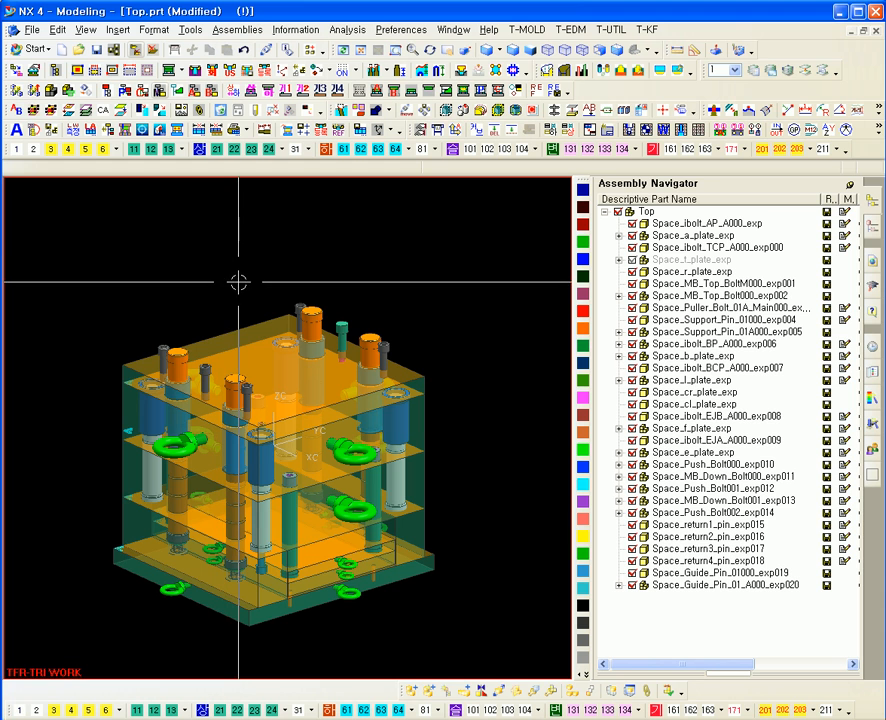
pyautogui.moveTo(469, 338)
pyautogui.mouseDown(button='middle')
pyautogui.moveTo(447, 382)
pyautogui.moveTo(461, 364)
pyautogui.moveTo(457, 350)
pyautogui.mouseUp(button='middle')
# Open the T-Mold object import tool and start choosing the part to import from.
pyautogui.click(286, 133)
pyautogui.moveTo(412, 122); pyautogui.dragTo(491, 181)
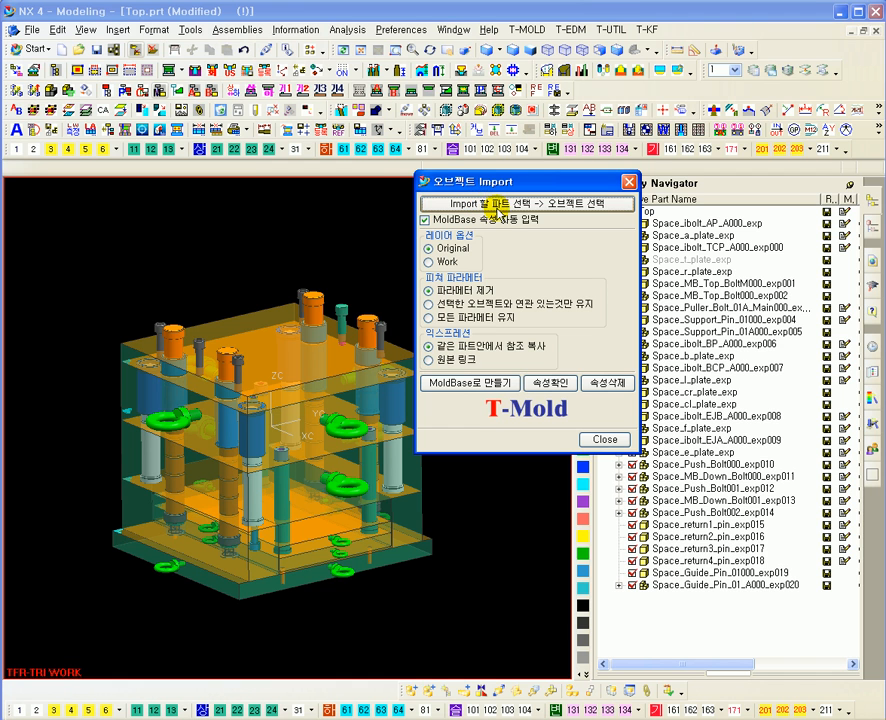
pyautogui.click(497, 205)
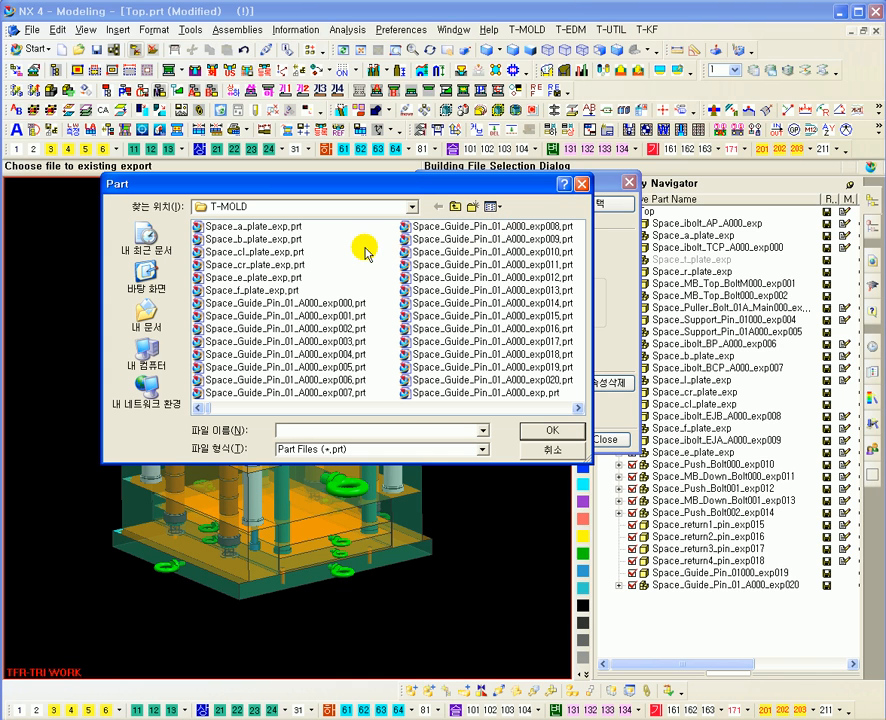
# Look through the part files in the T-MOLD folder and its parent SPACE folder for the part to import.
pyautogui.scroll(-10, 368, 256)
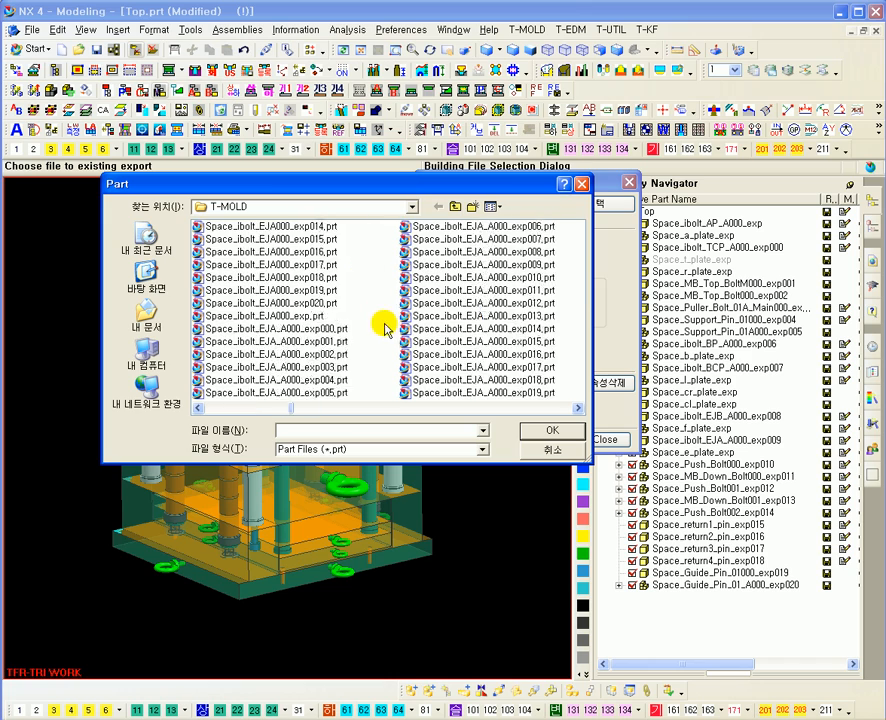
pyautogui.scroll(-8, 405, 352)
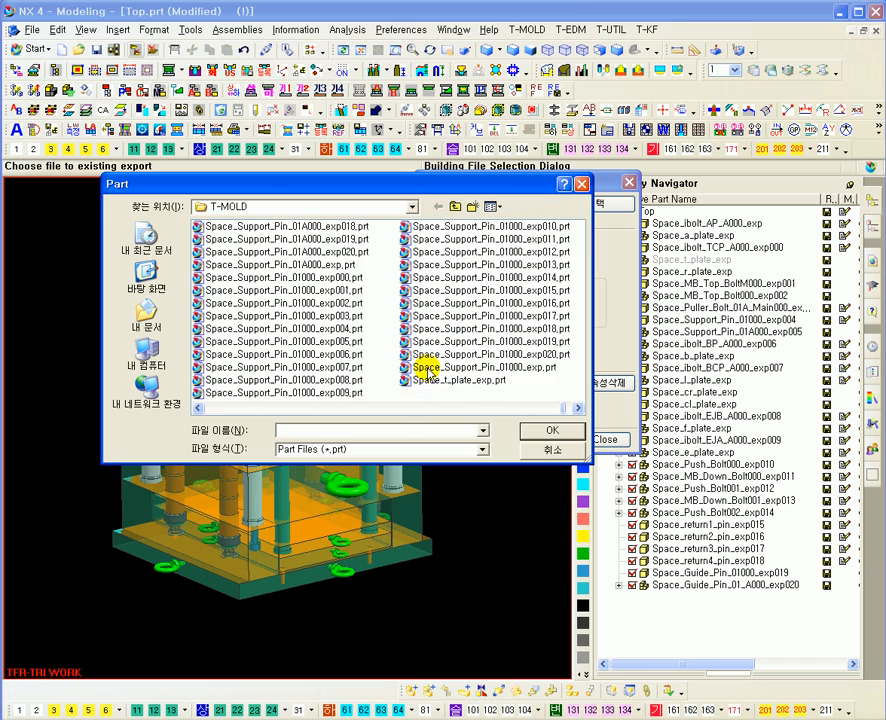
pyautogui.click(455, 206)
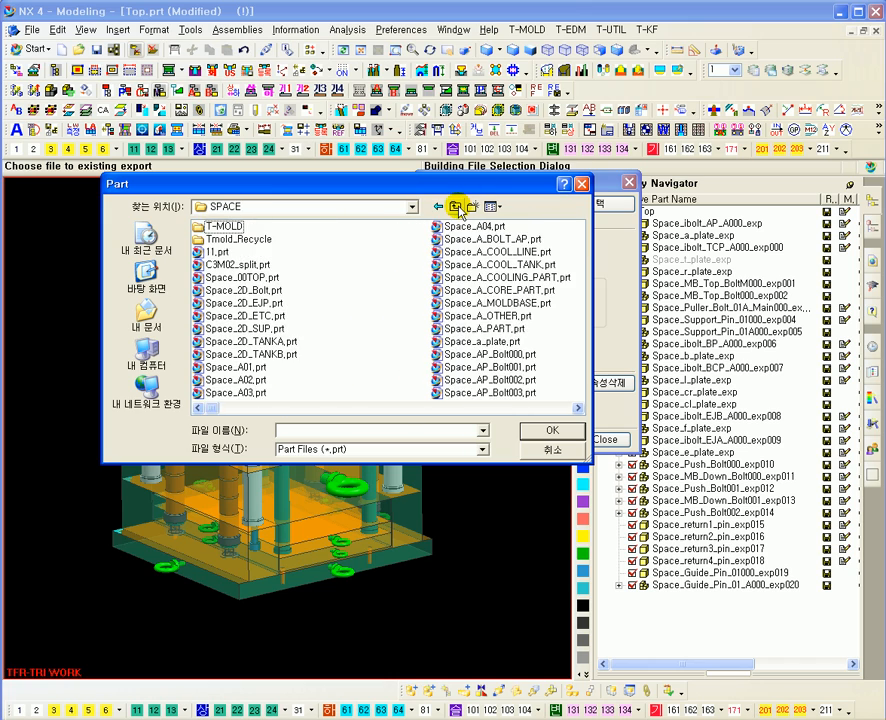
pyautogui.doubleClick(224, 228)
pyautogui.scroll(-10, 366, 294)
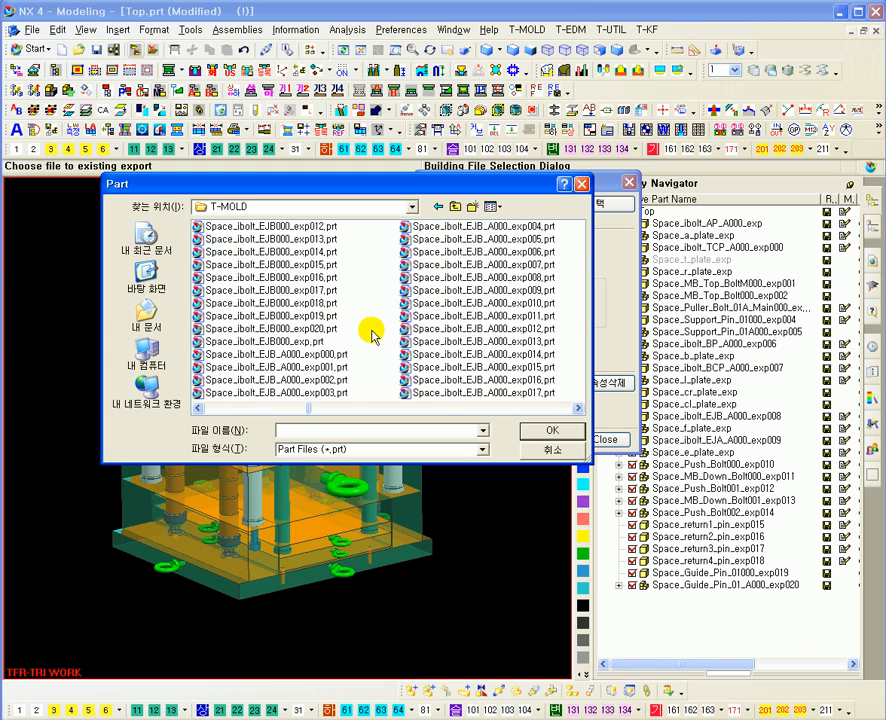
pyautogui.scroll(-10, 388, 355)
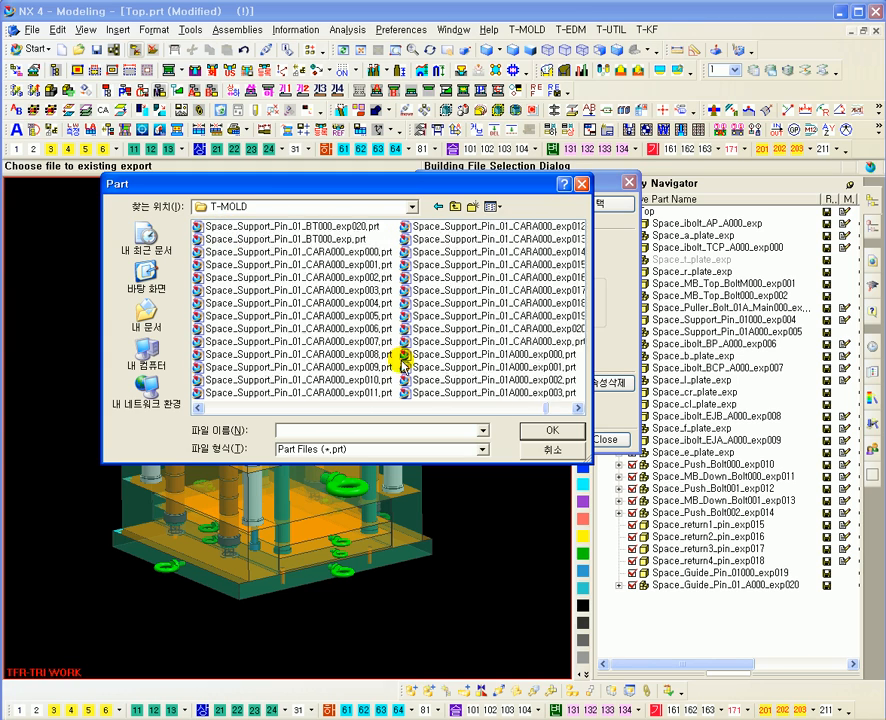
pyautogui.scroll(10, 418, 254)
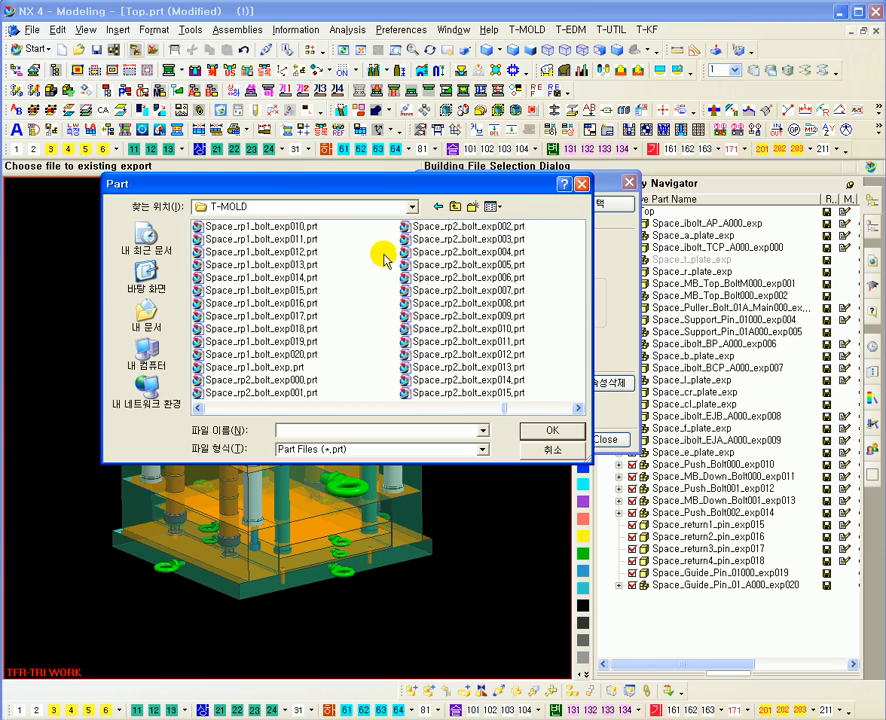
pyautogui.scroll(8, 250, 277)
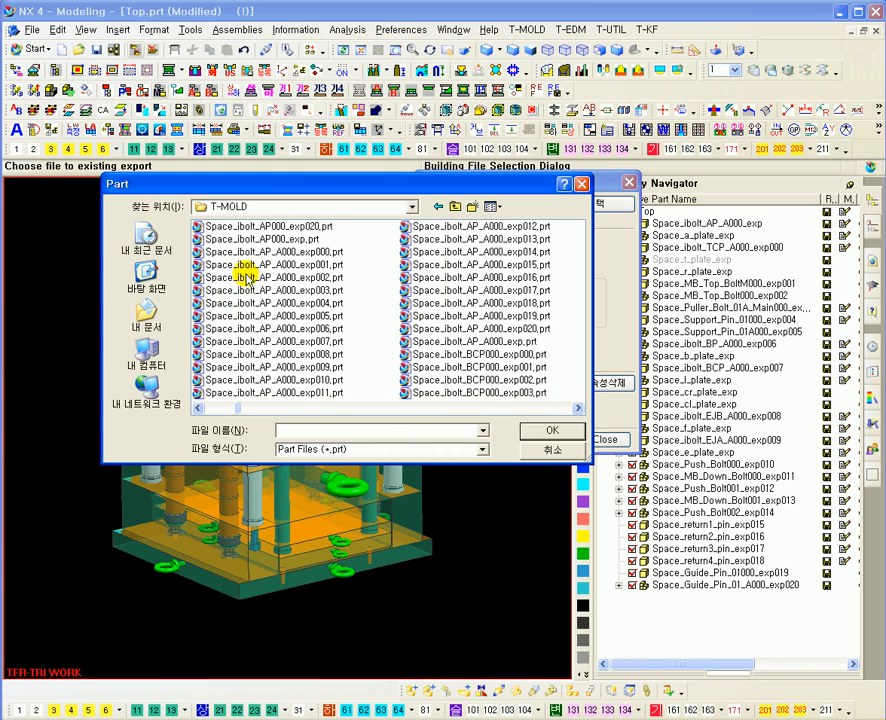
# Import the plate's solid body from 11.prt in the SPACE folder, with automatic MoldBase attributes, the original layer and parameters removed.
pyautogui.click(455, 207)
pyautogui.click(216, 252)
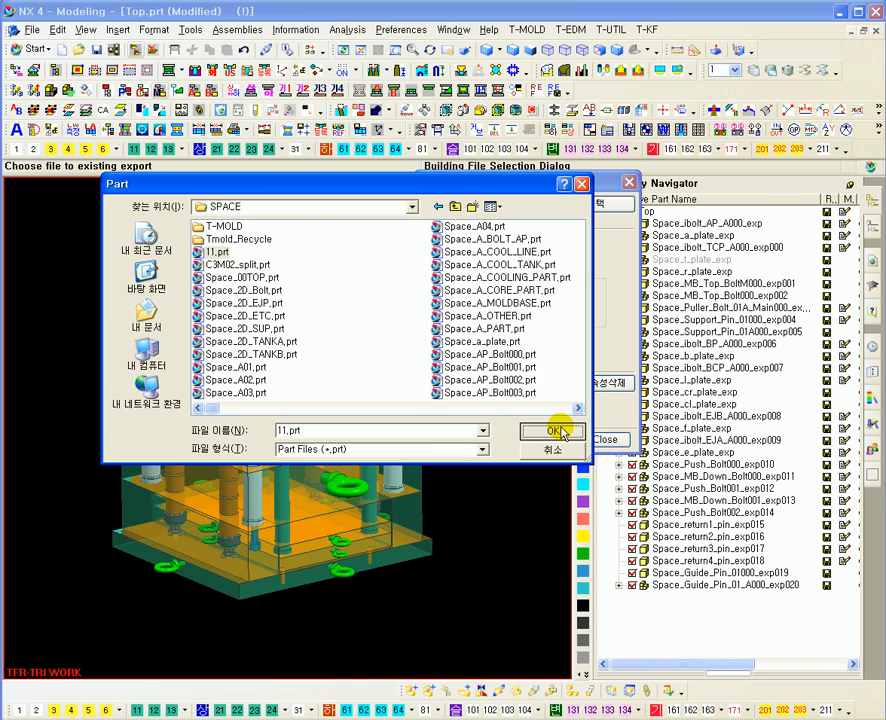
pyautogui.click(551, 430)
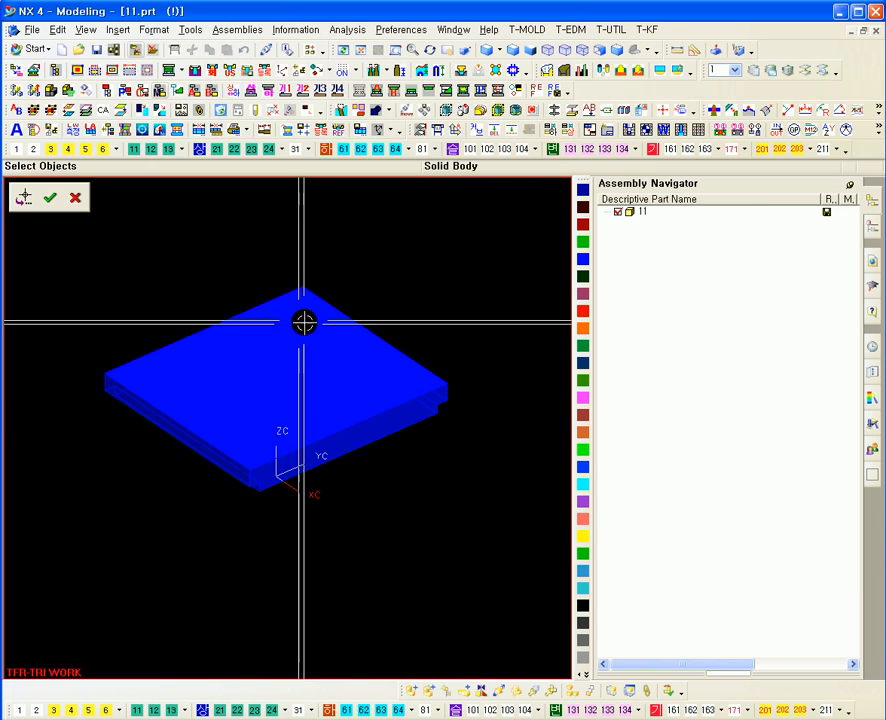
pyautogui.scroll(-2, 277, 248)
pyautogui.scroll(1, 277, 248)
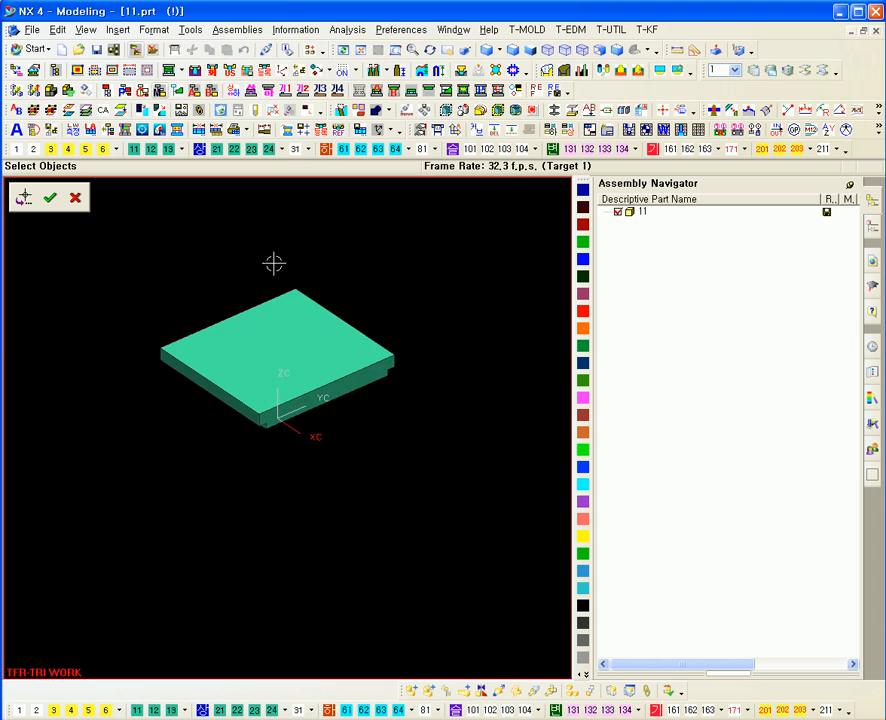
pyautogui.click(229, 339)
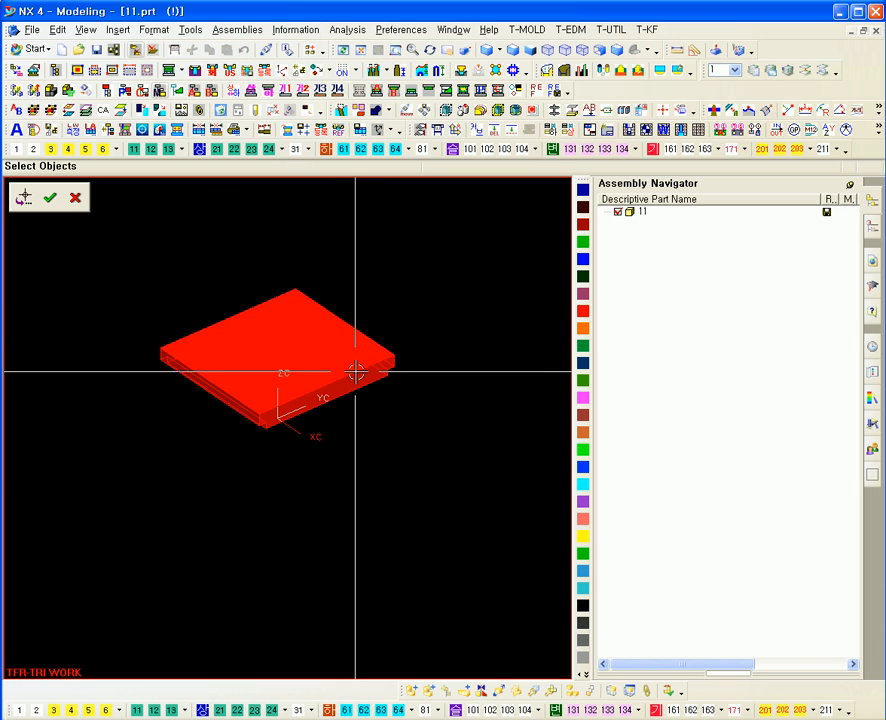
pyautogui.moveTo(363, 438); pyautogui.dragTo(410, 428, button='middle')
pyautogui.click(50, 200)
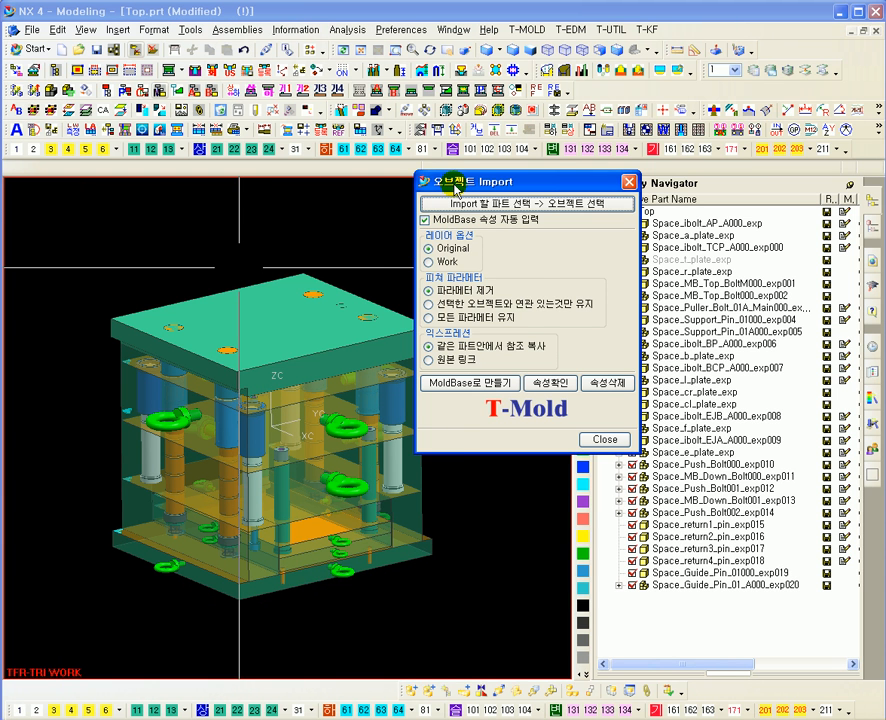
# Examine the imported top plate on the mold alongside the layer, feature parameter and expression options of the object import tool.
pyautogui.moveTo(458, 183); pyautogui.dragTo(510, 185)
pyautogui.scroll(3, 237, 267)
pyautogui.moveTo(259, 277); pyautogui.dragTo(372, 420, button='middle')
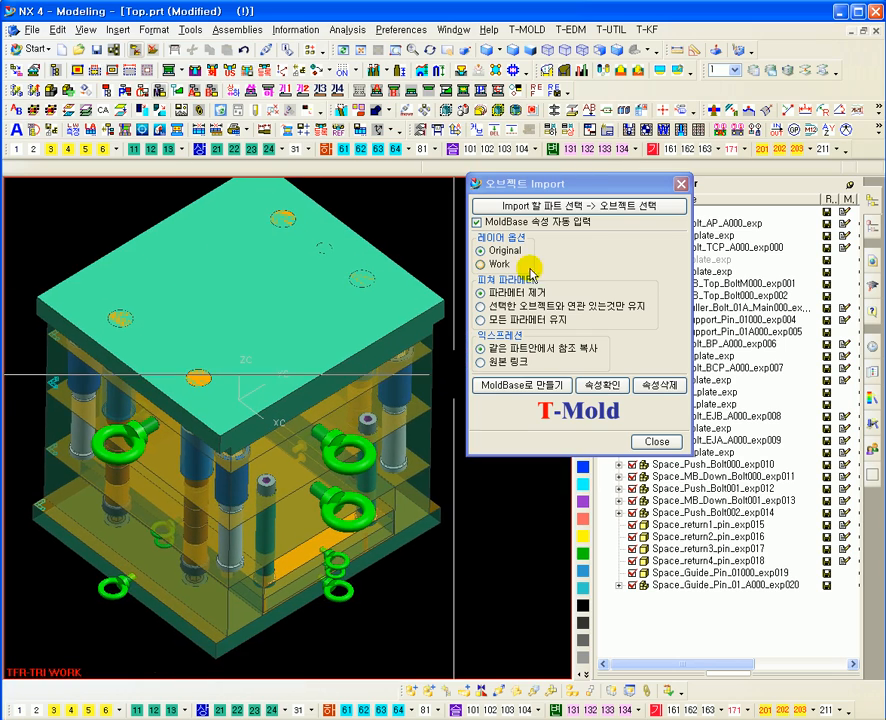
pyautogui.click(507, 206)
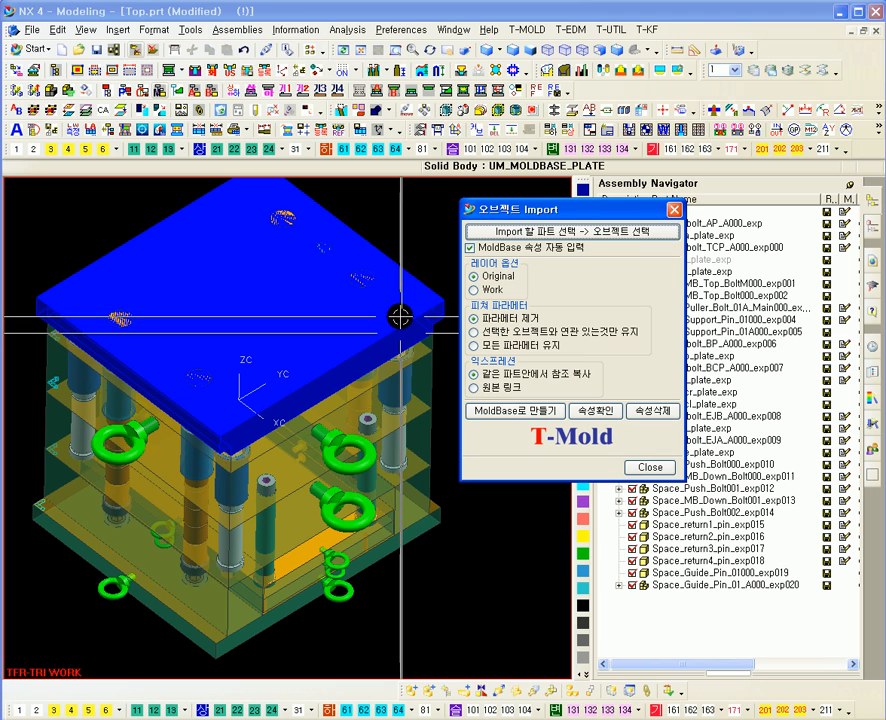
pyautogui.moveTo(415, 309); pyautogui.dragTo(426, 288, button='middle')
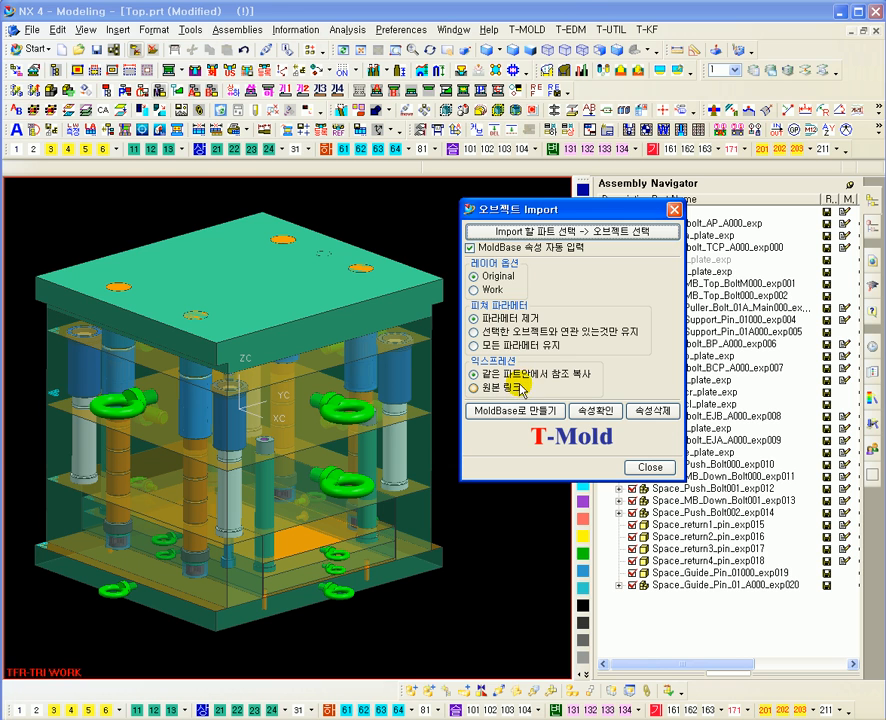
pyautogui.moveTo(264, 203); pyautogui.dragTo(390, 317, button='middle')
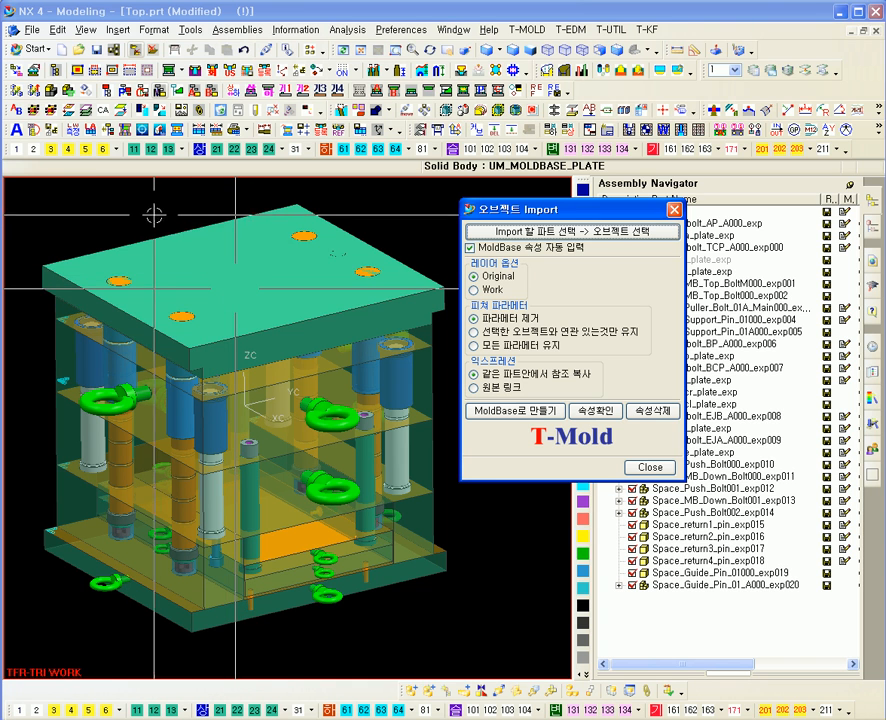
pyautogui.keyDown('shift'); pyautogui.moveTo(143, 210); pyautogui.dragTo(180, 257, button='middle'); pyautogui.keyUp('shift')
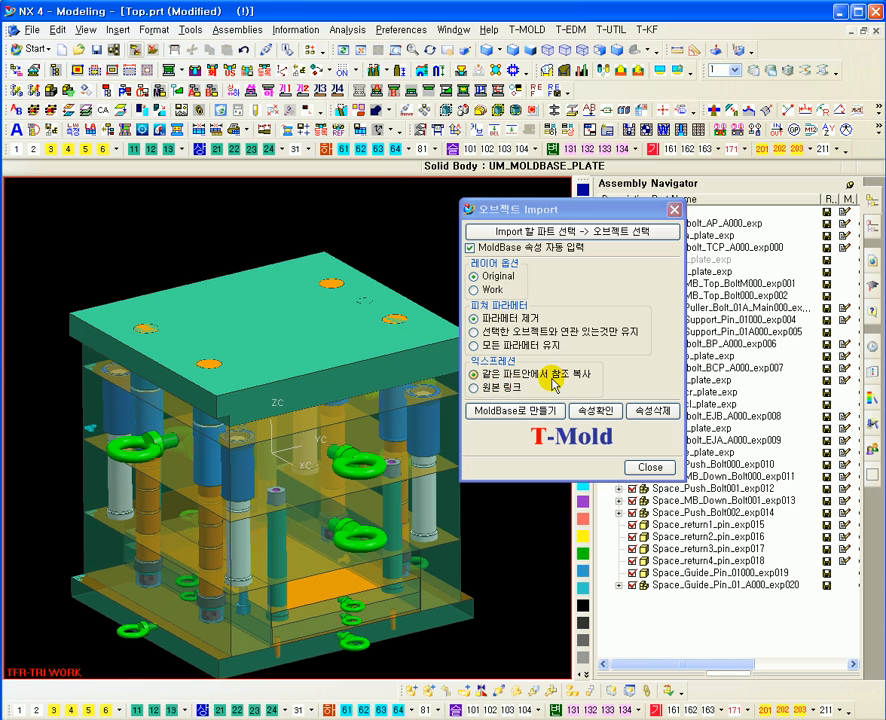
pyautogui.moveTo(348, 520); pyautogui.dragTo(263, 420, button='middle')
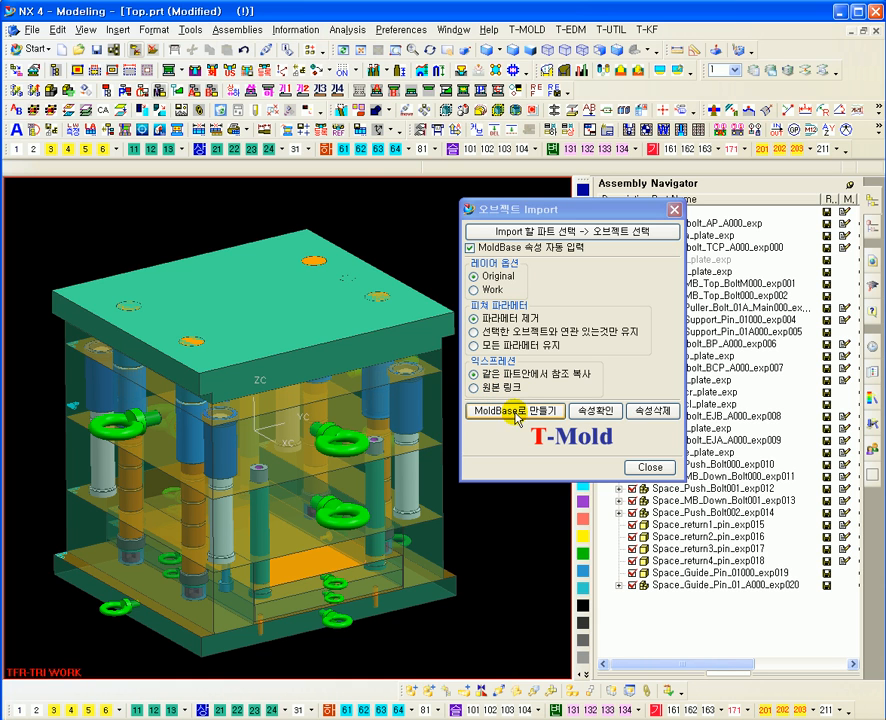
pyautogui.click(432, 320)
pyautogui.click(513, 412)
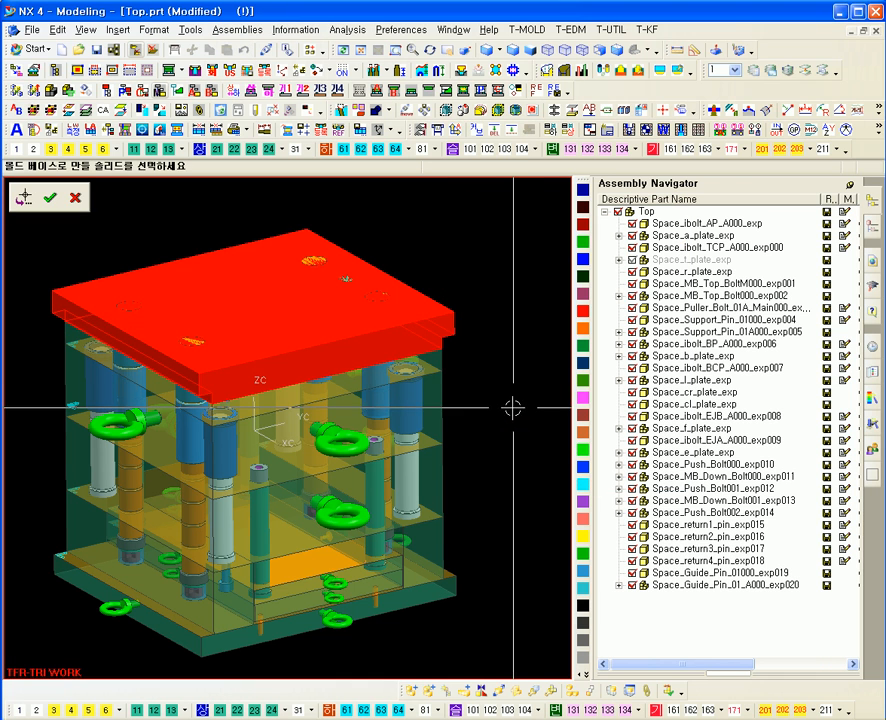
pyautogui.click(76, 198)
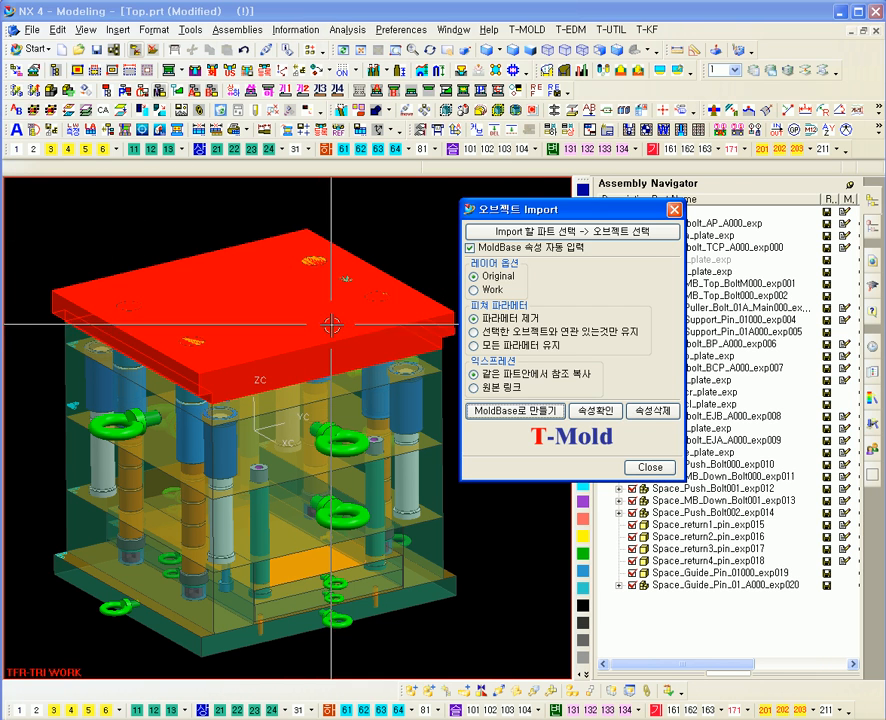
# Convert the imported top plate's solid body into a MoldBase plate with the object import tool.
pyautogui.click(288, 131)
pyautogui.click(505, 411)
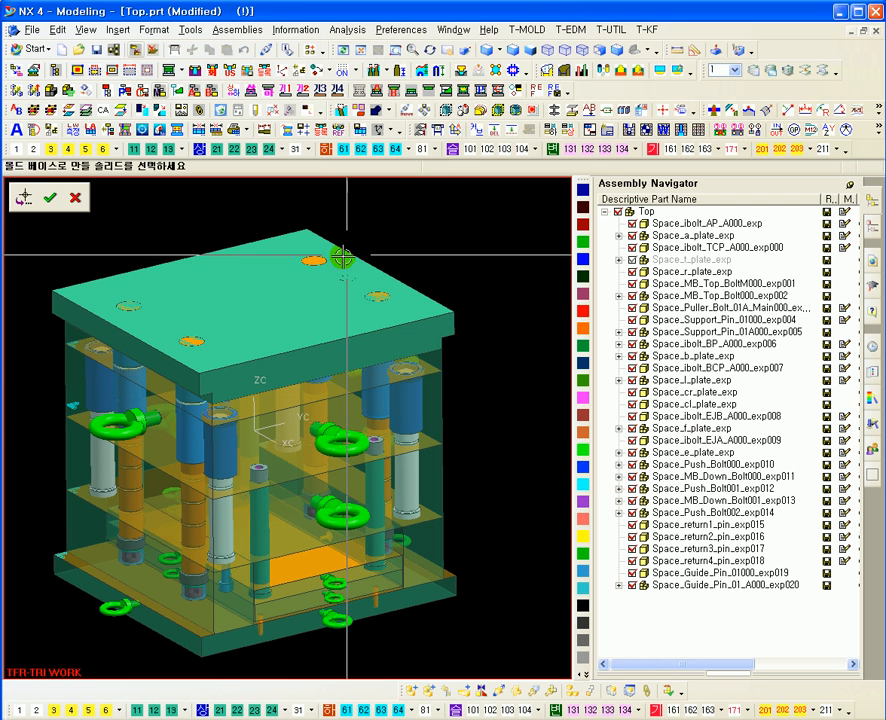
pyautogui.click(434, 244)
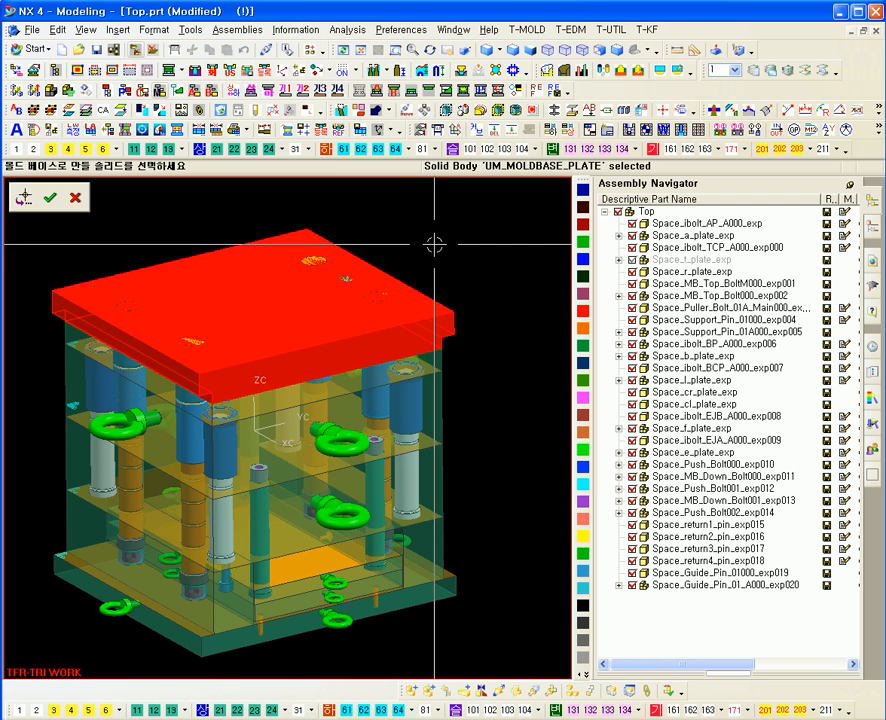
pyautogui.click(49, 197)
# Check which objects in the assembly carry the MoldBase attribute, and close the object import tool.
pyautogui.click(654, 411)
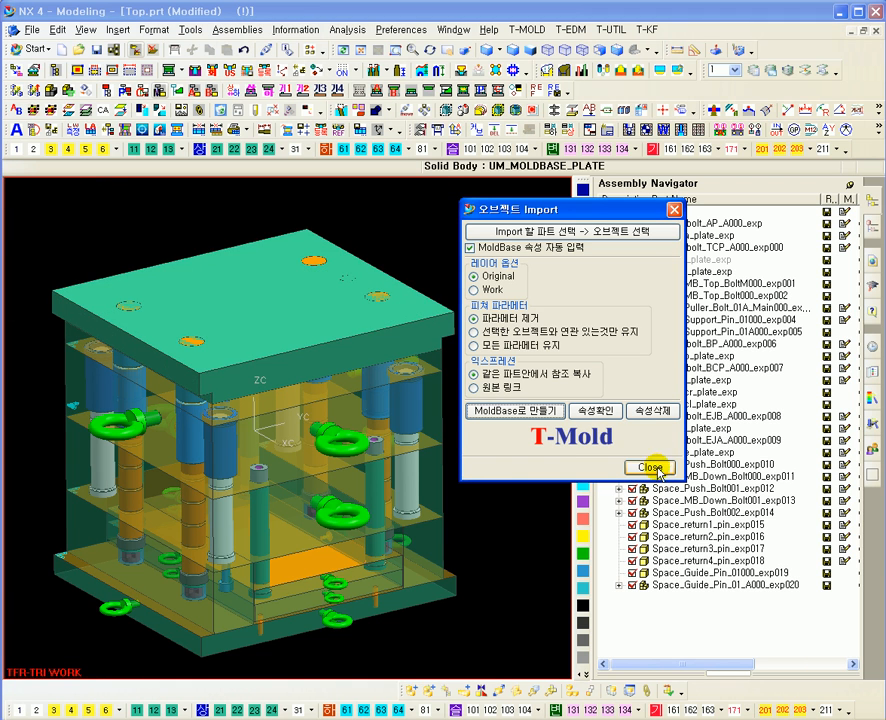
pyautogui.click(600, 412)
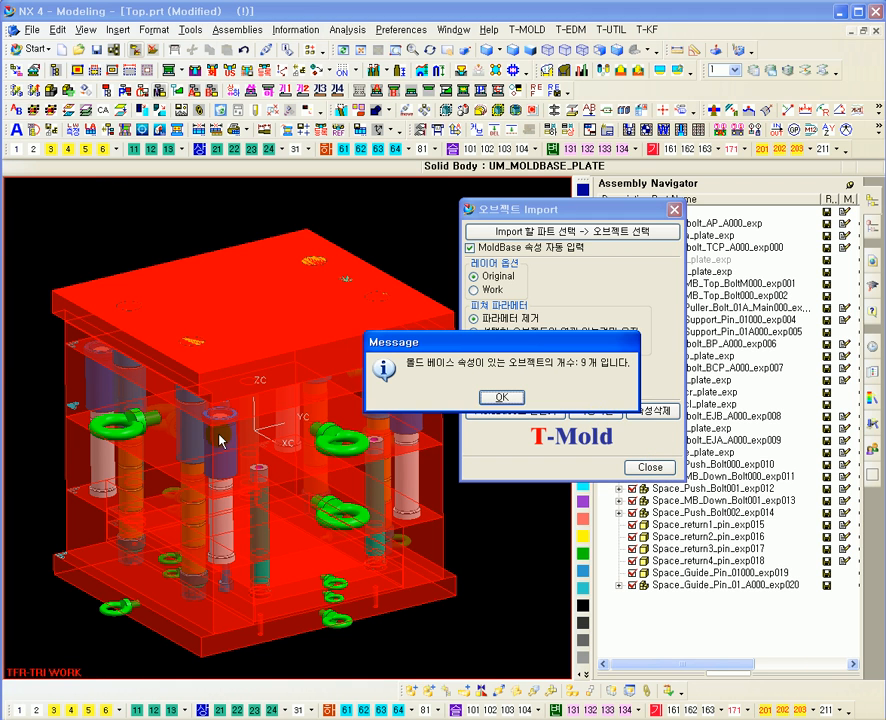
pyautogui.press('Return')
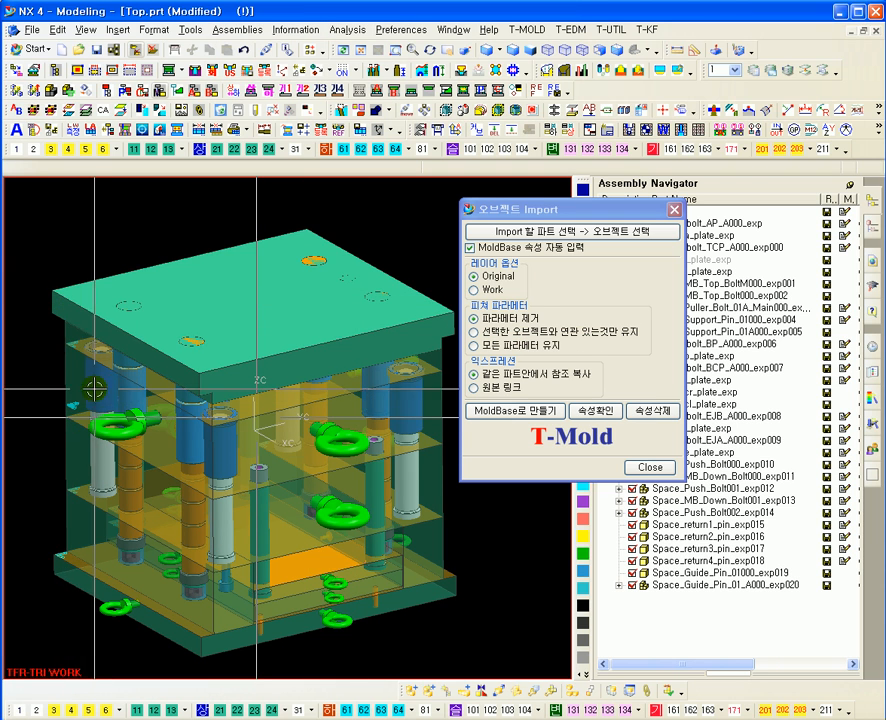
pyautogui.click(637, 474)
pyautogui.keyDown('shift'); pyautogui.moveTo(530, 462); pyautogui.dragTo(502, 430, button='middle'); pyautogui.keyUp('shift')
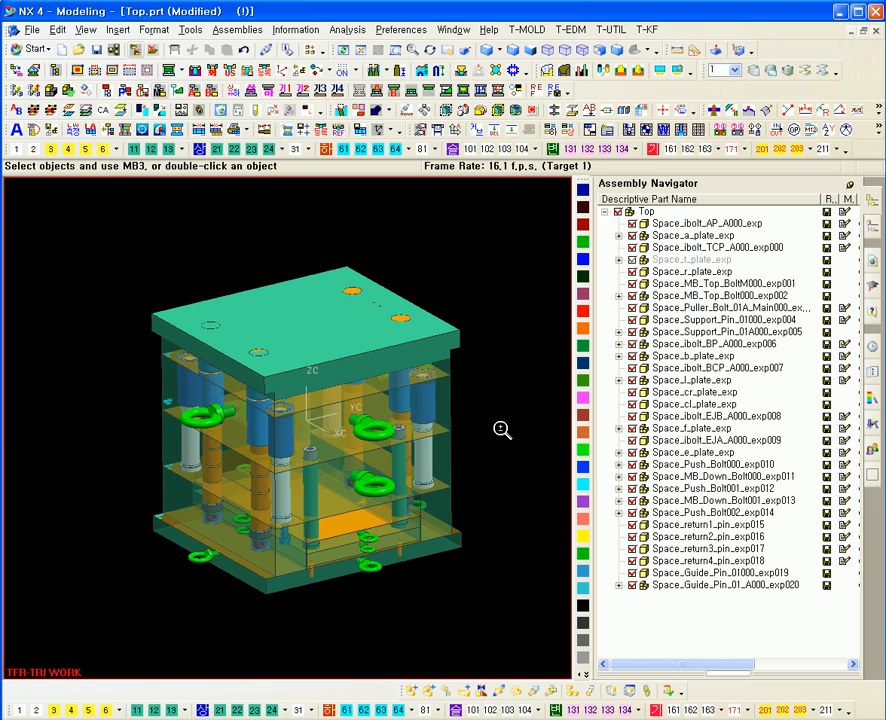